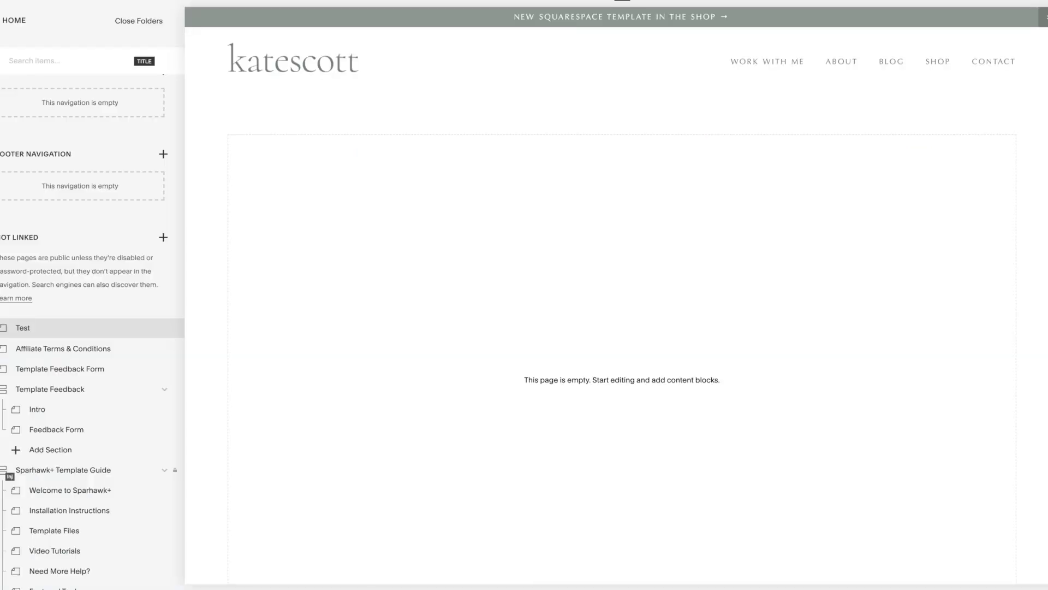
Open the Test page's content for editing and insert a Form block
mouse_move(402, 219)
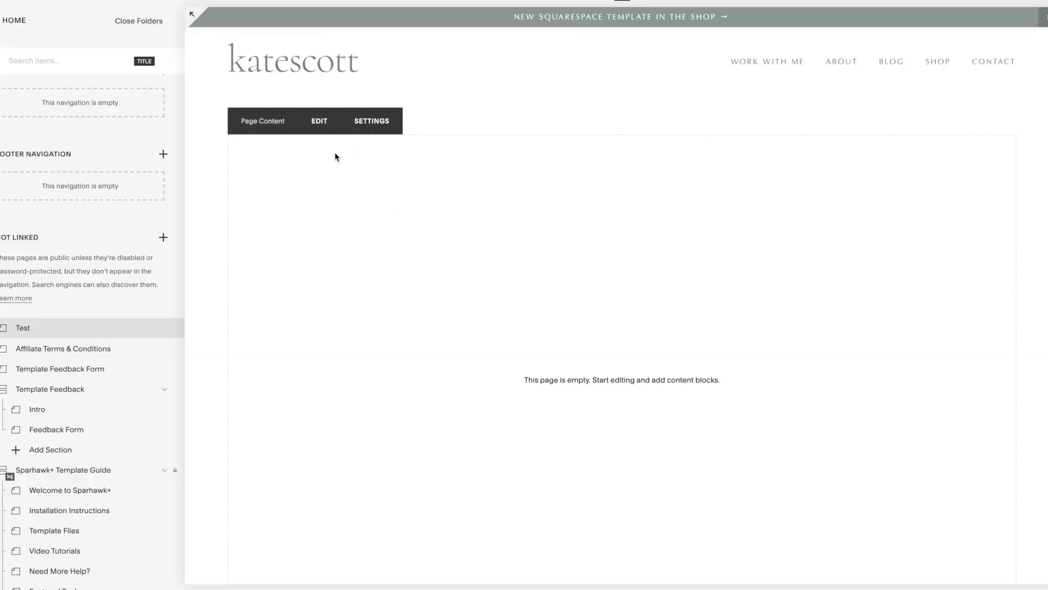
left_click(315, 121)
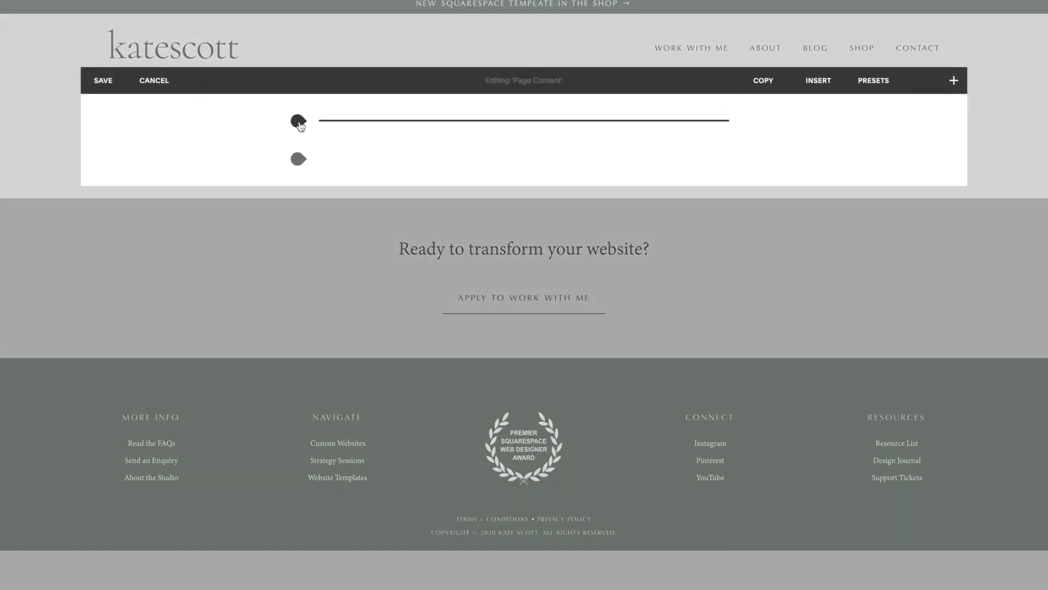
left_click(298, 121)
type("form")
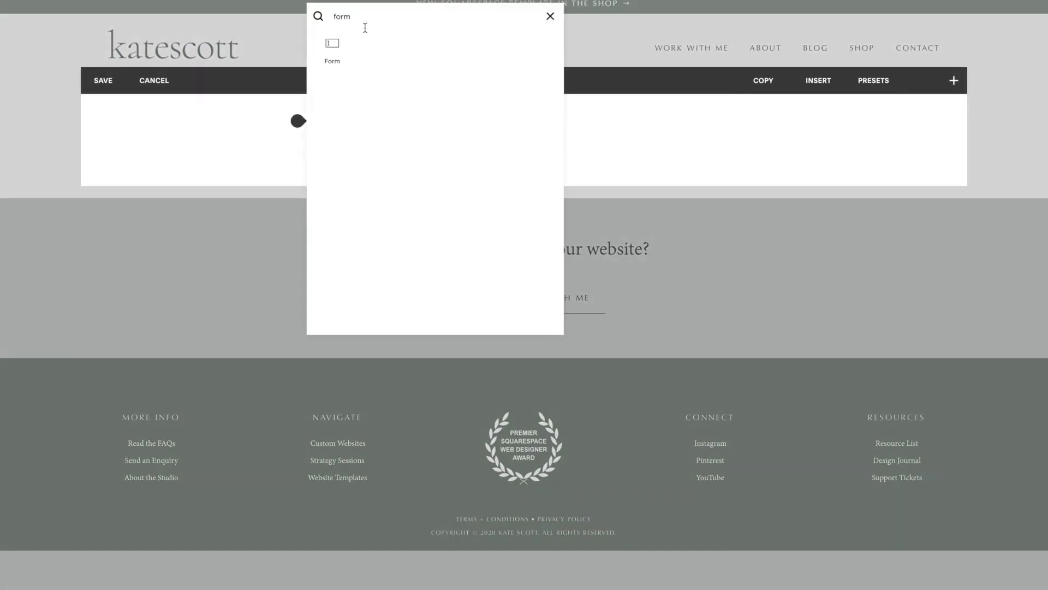
left_click(336, 49)
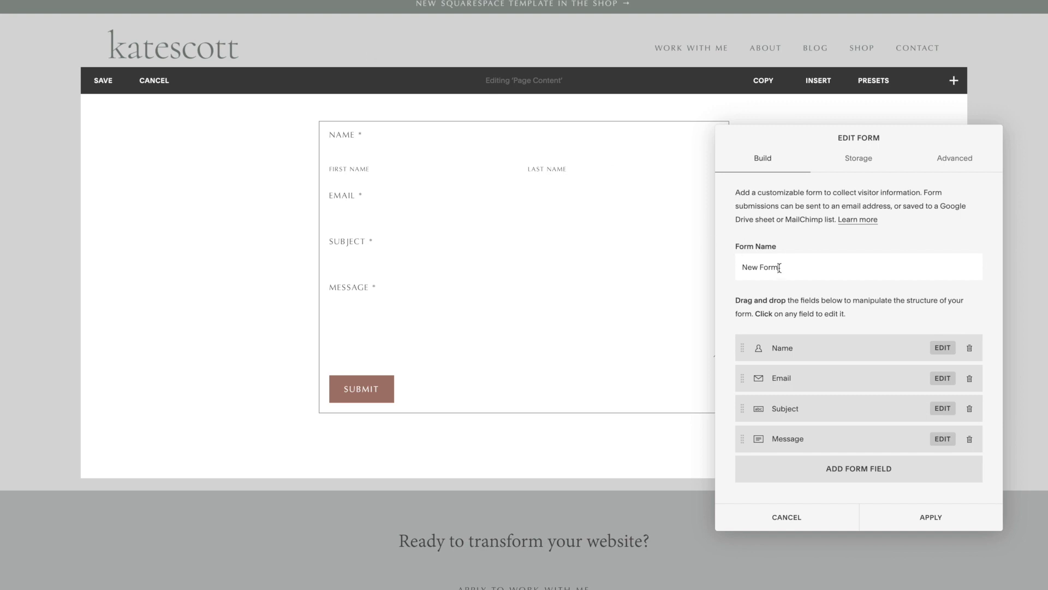
Name the form "CONVERTKIT TEST FORM #1"
left_click_drag(779, 268, 726, 271)
type("CONVERTKIT TEST FORM")
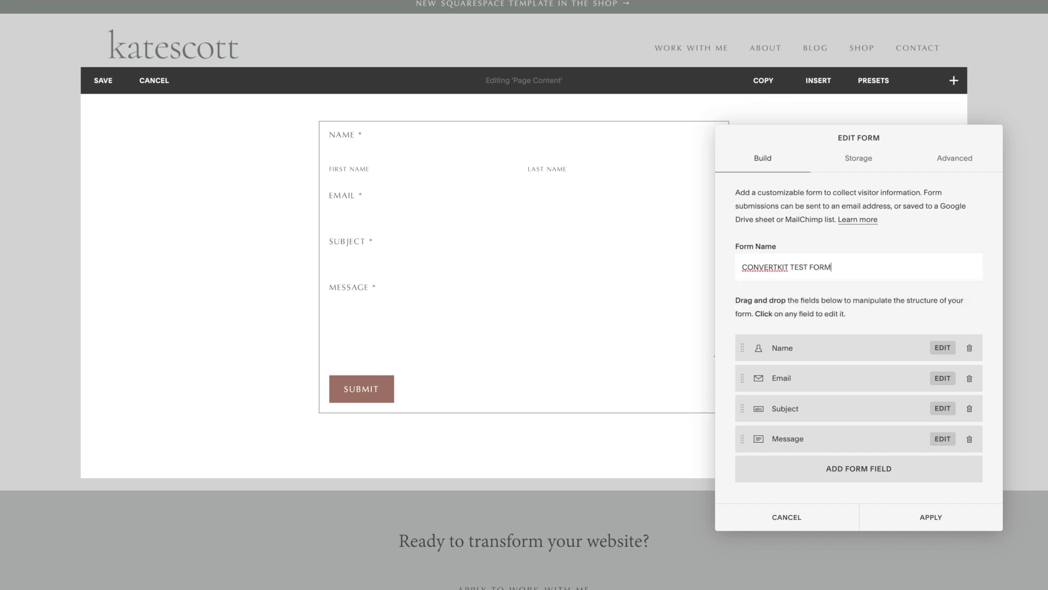
type(" #1")
Remove the Message, Subject and Name fields from the form
left_click(970, 440)
left_click(966, 466)
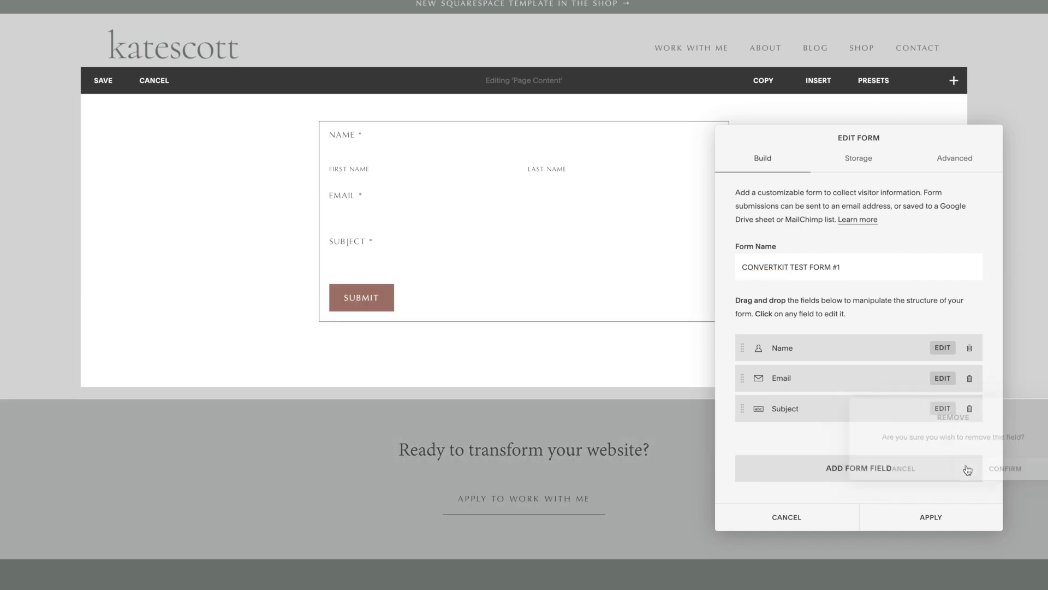
left_click(969, 408)
left_click(977, 439)
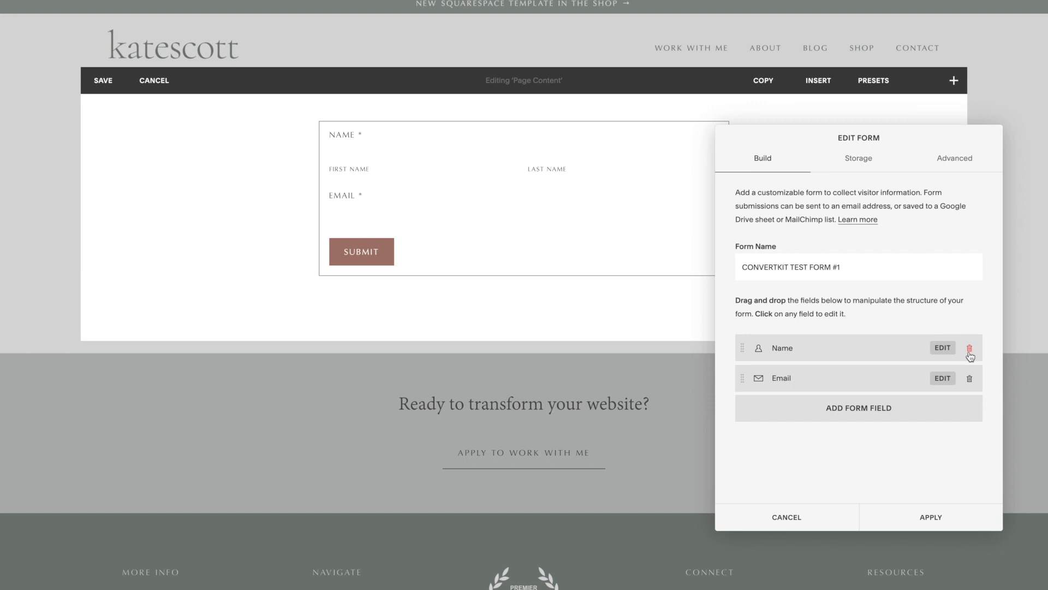
left_click(970, 352)
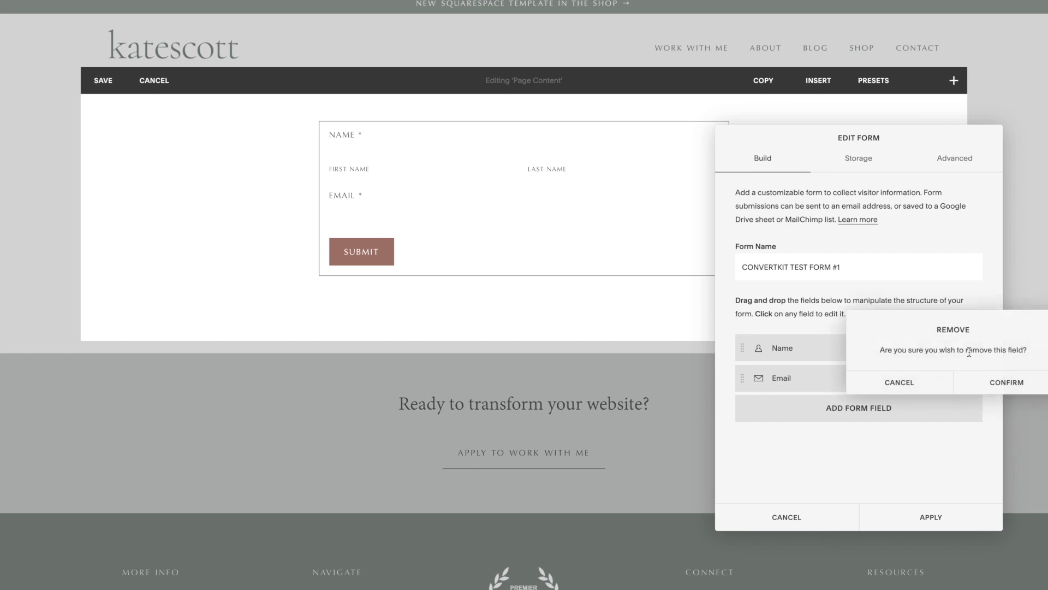
left_click(984, 392)
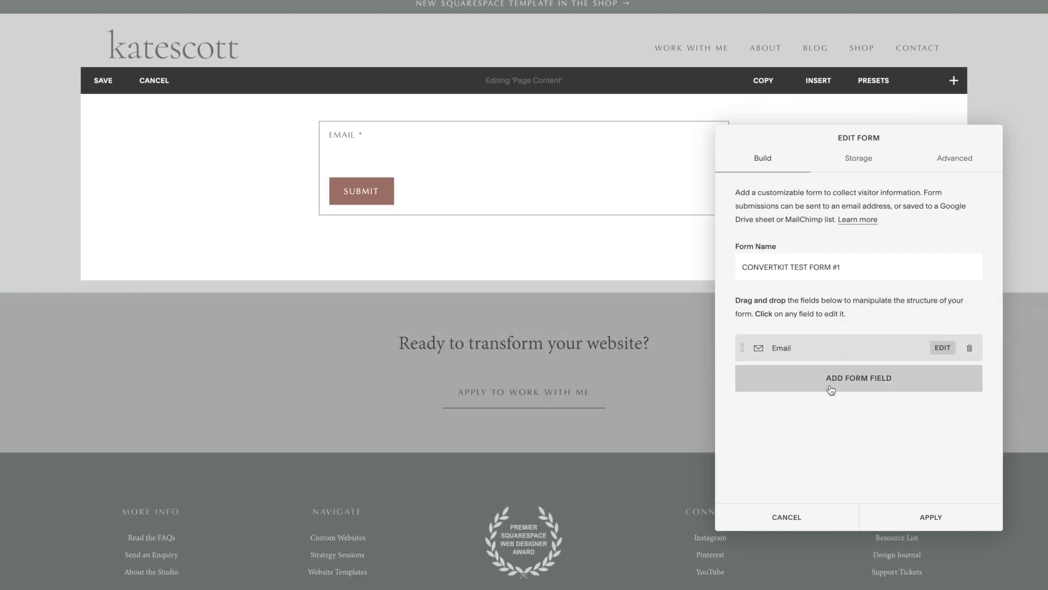
Add a required text field named "First Name" to the form and place it above the Email field
left_click(831, 378)
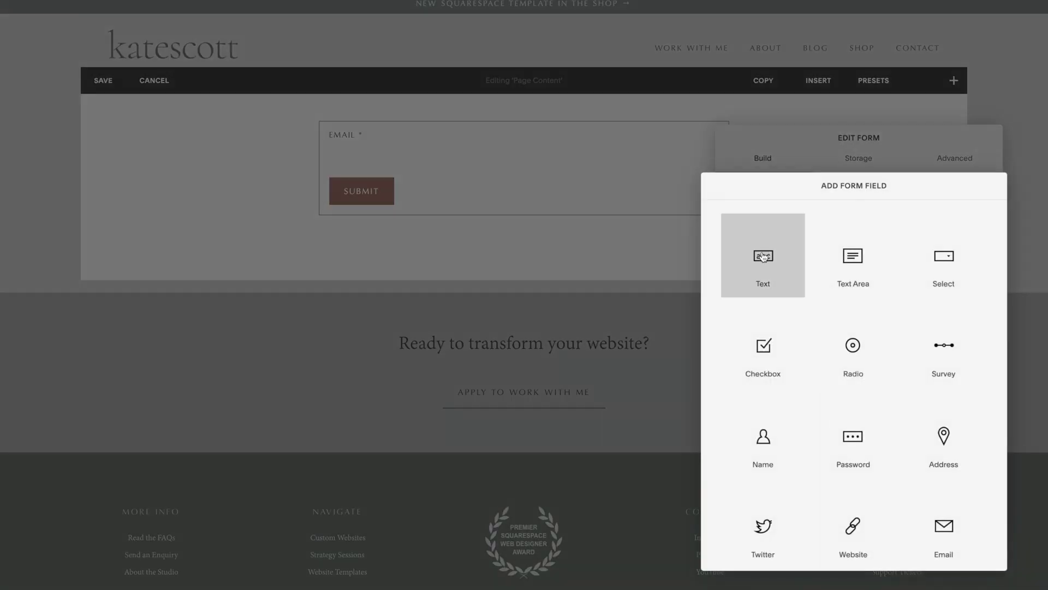
left_click(763, 255)
type("First ")
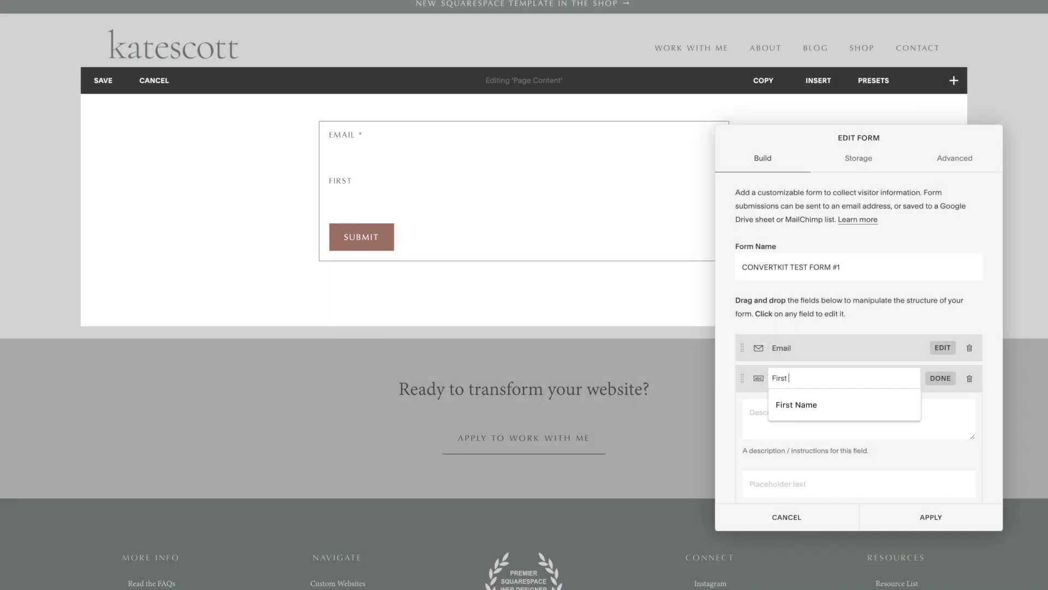
type("Name")
scroll(732, 398, "down", 2)
left_click(748, 446)
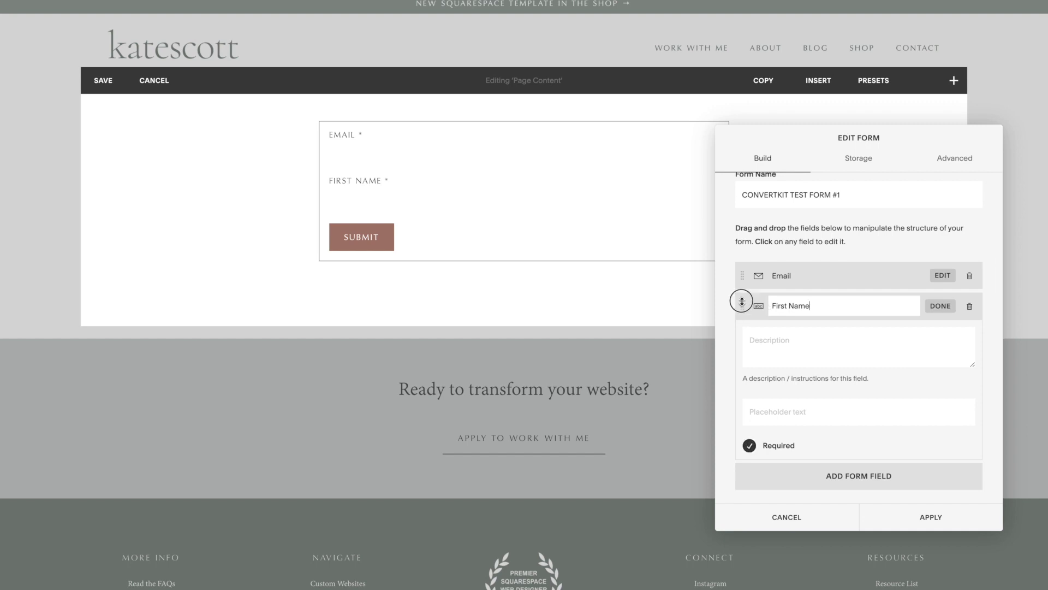
left_click_drag(742, 306, 742, 275)
scroll(819, 235, "up", 2)
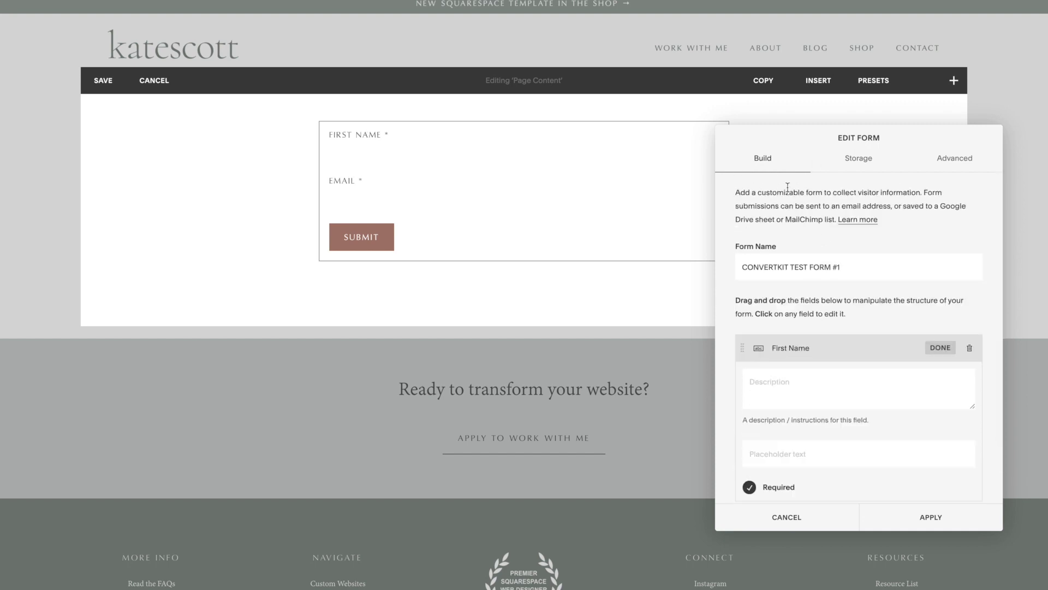
Disconnect the email address from the form's storage and apply the form settings
left_click(857, 166)
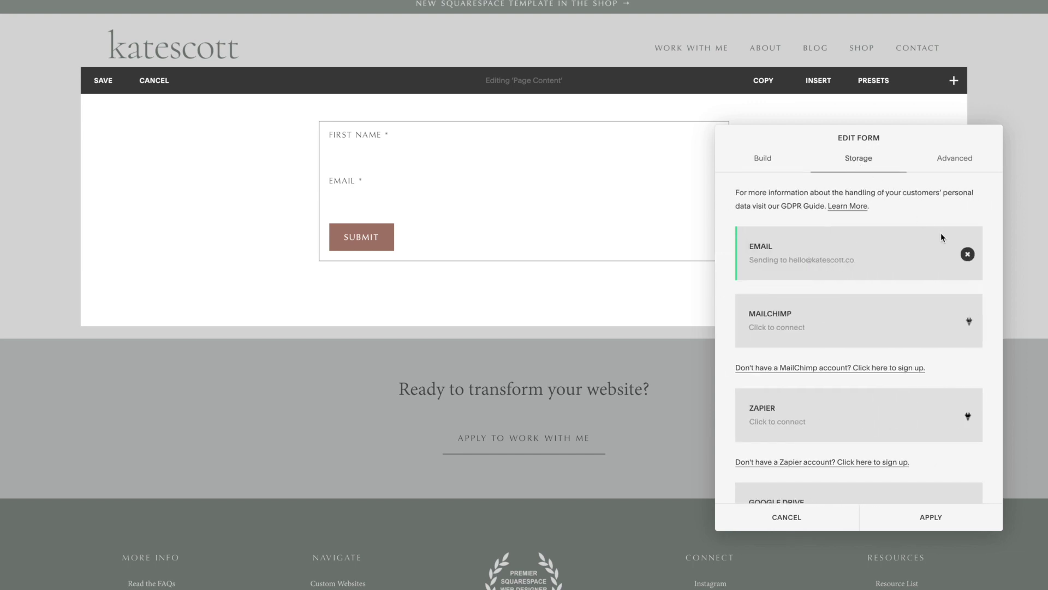
left_click(969, 254)
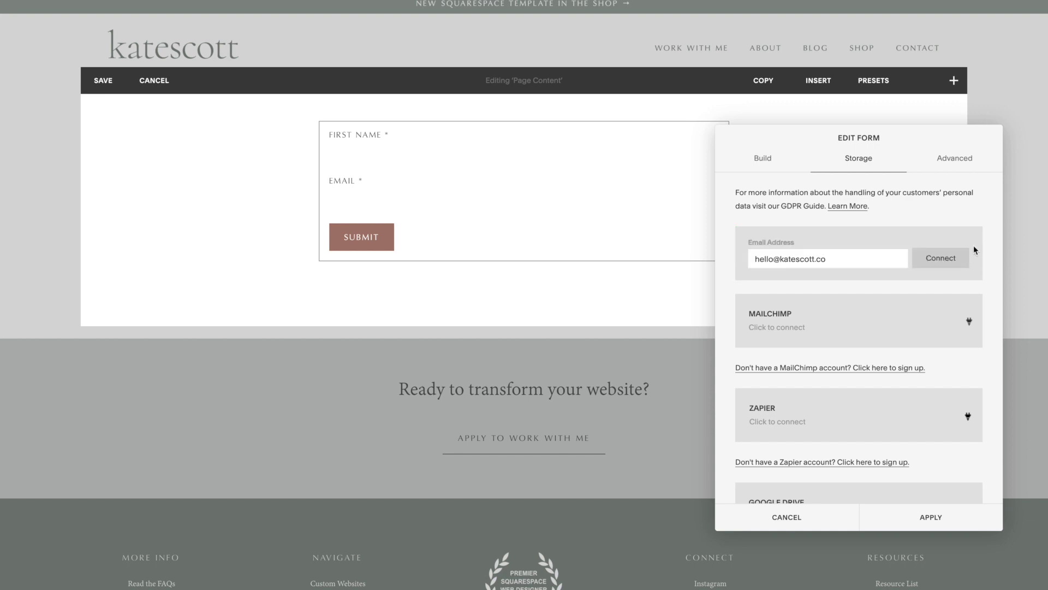
left_click(896, 515)
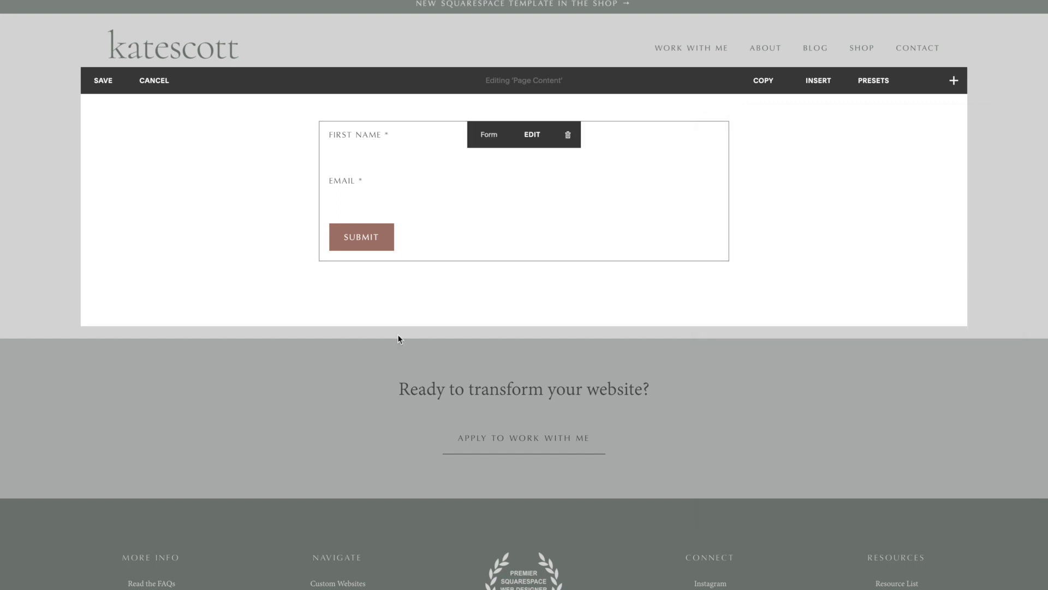
Insert a Newsletter block below the form and look through its display settings
left_click(320, 300)
type("newsl")
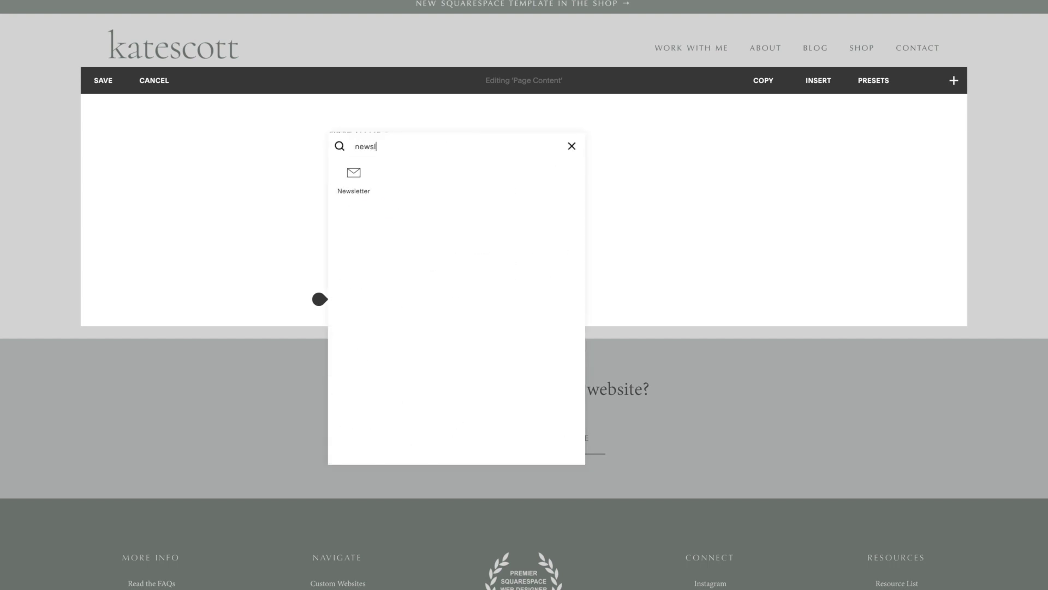
left_click(351, 177)
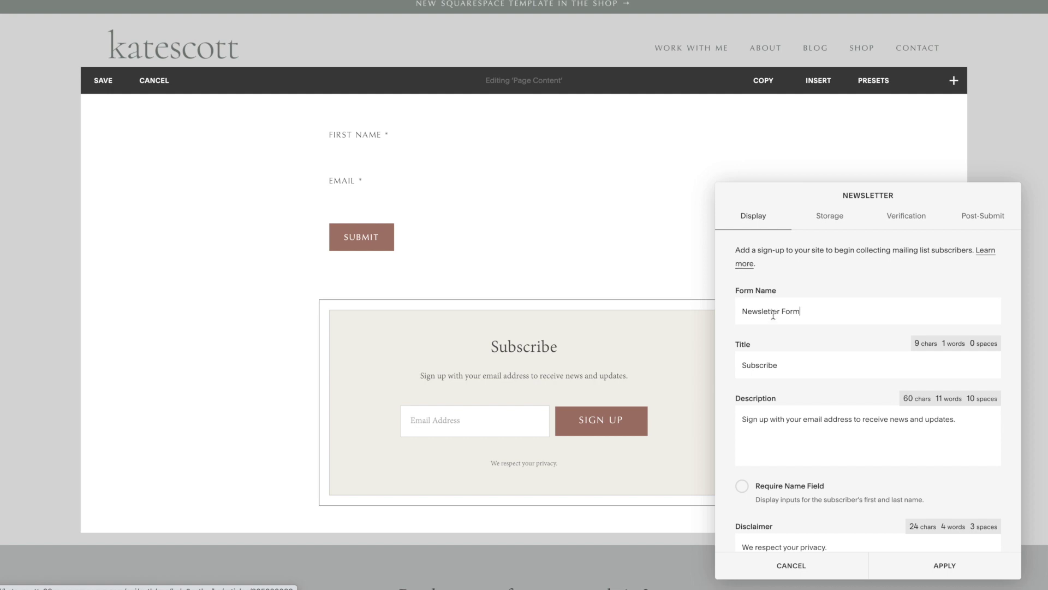
scroll(764, 365, "down", 4)
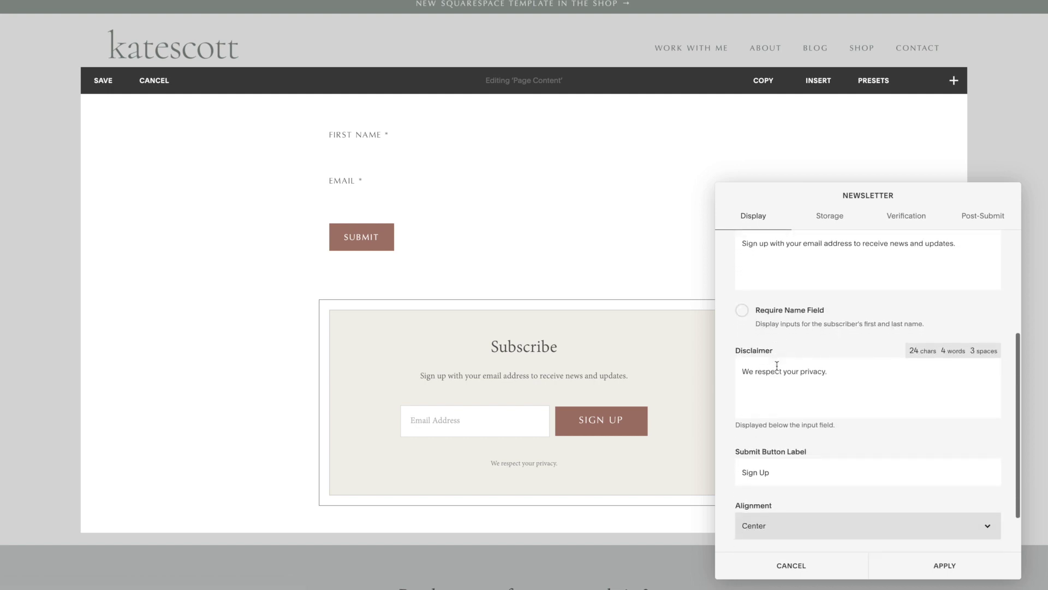
scroll(782, 445, "up", 4)
Try replacing Squarespace Email Campaigns with Zapier as the newsletter block's storage, and cancel the changes
left_click(828, 217)
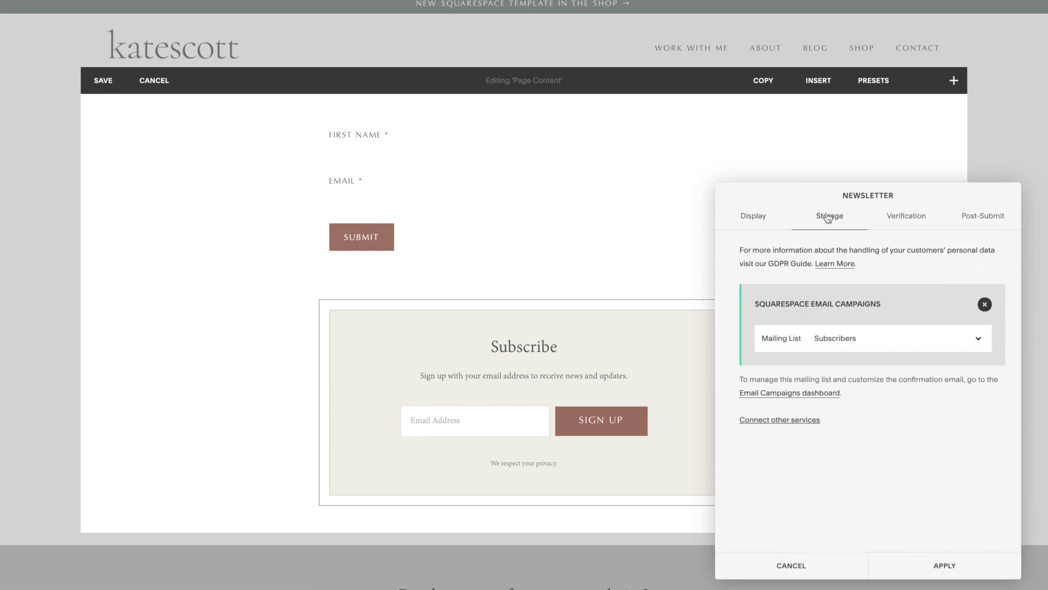
left_click(980, 304)
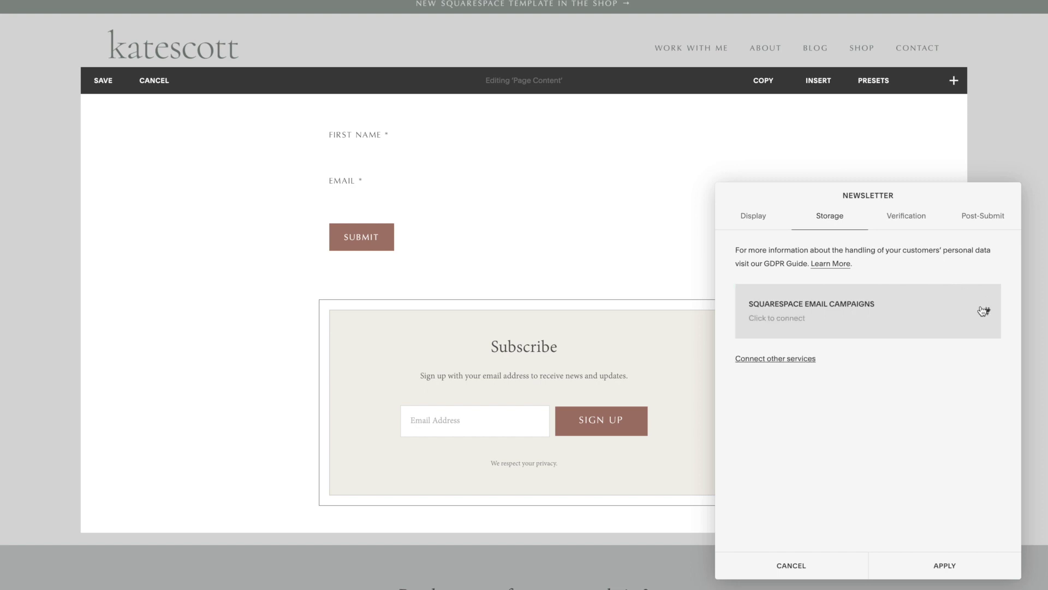
left_click(755, 361)
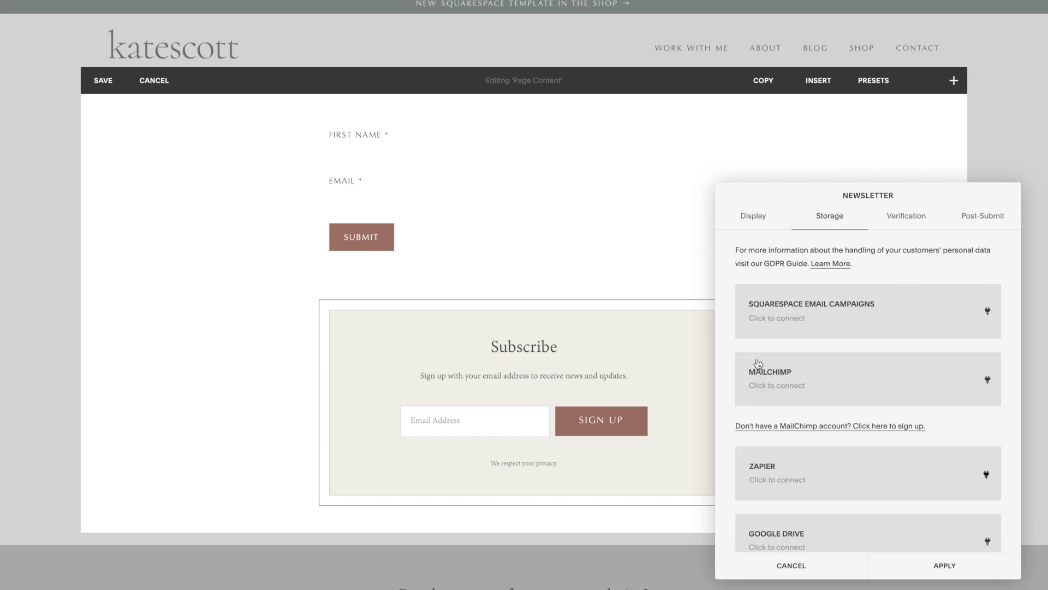
left_click(797, 477)
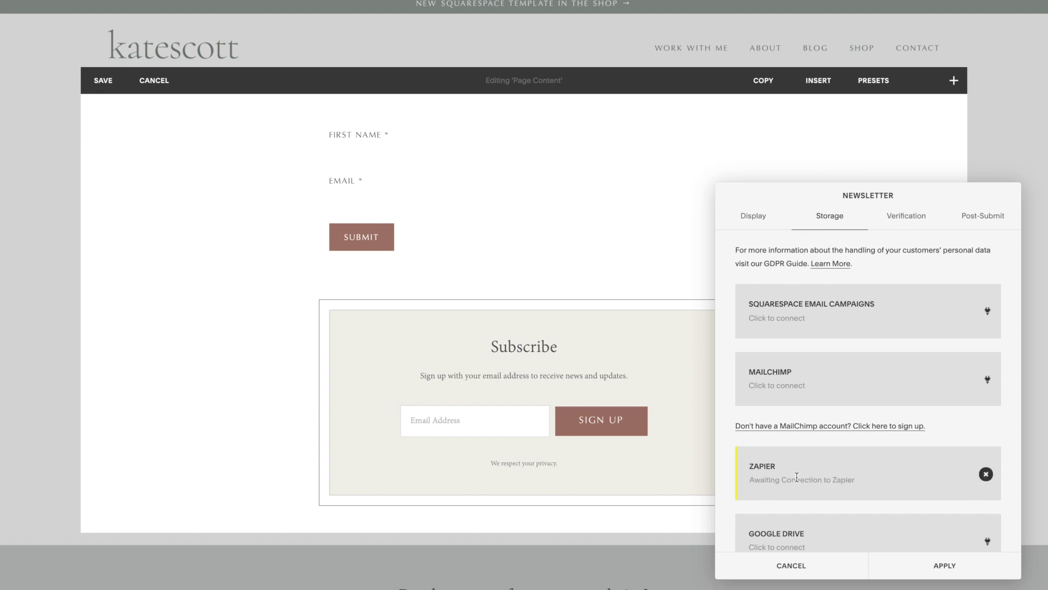
left_click(793, 566)
left_click(784, 571)
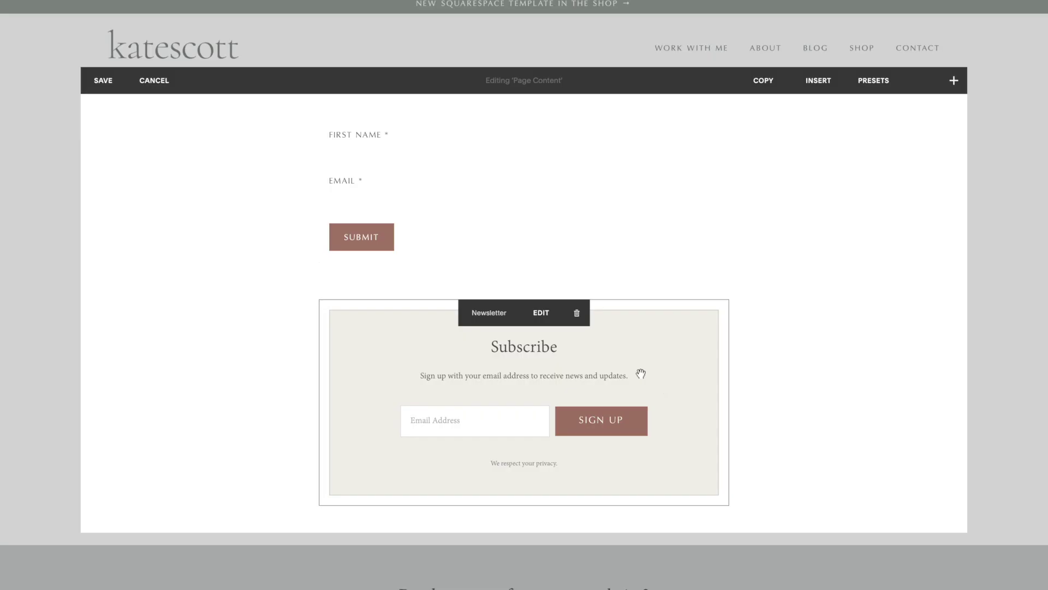
Delete the Newsletter block and save the page content
left_click(578, 313)
left_click(628, 357)
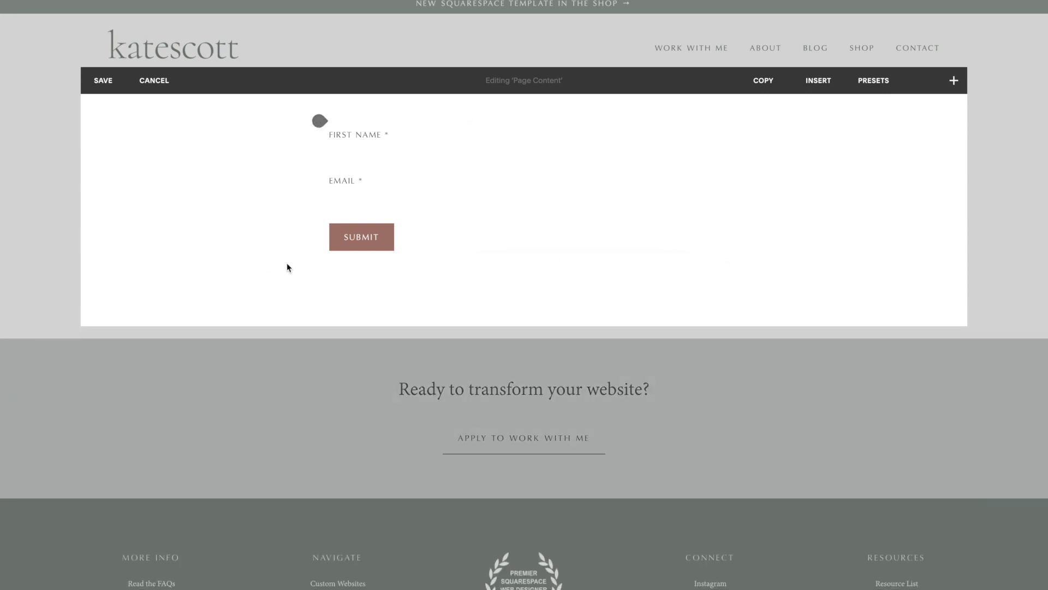
left_click(103, 90)
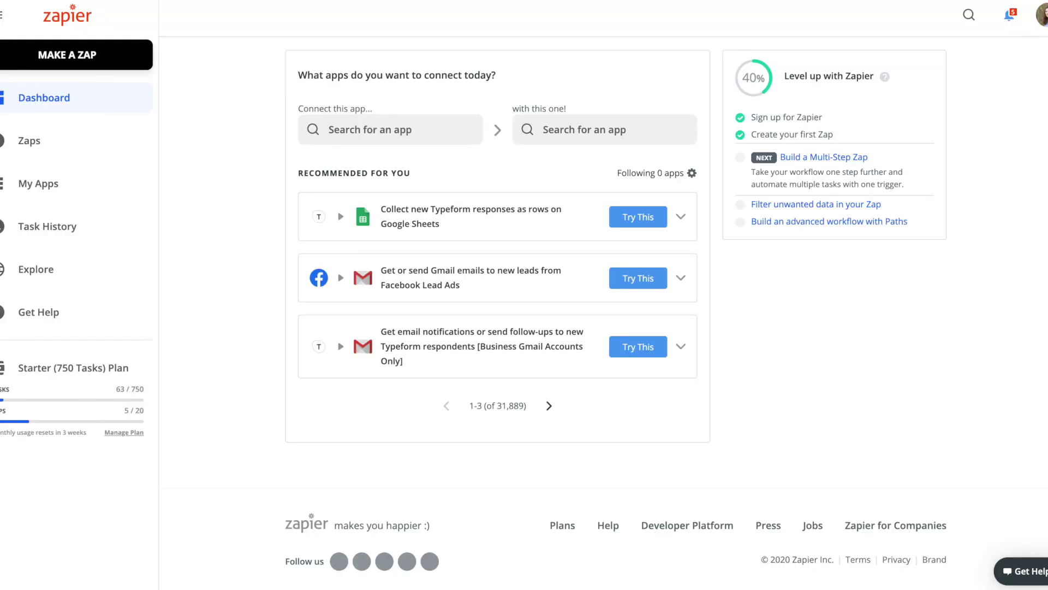
In Zapier, create a new zap triggered by New Form Submission in Squarespace
left_click(66, 58)
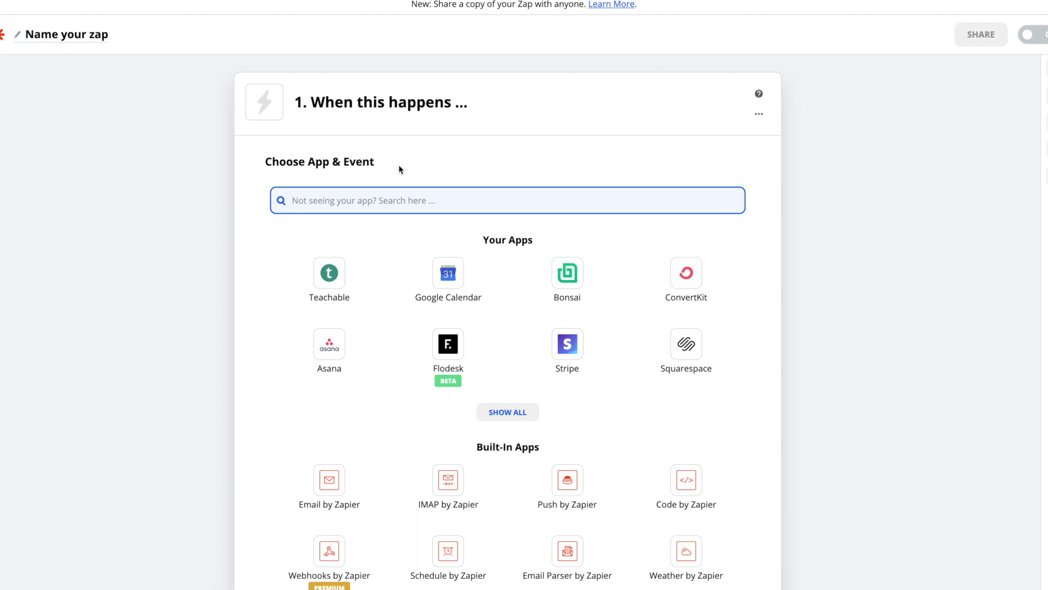
left_click(690, 362)
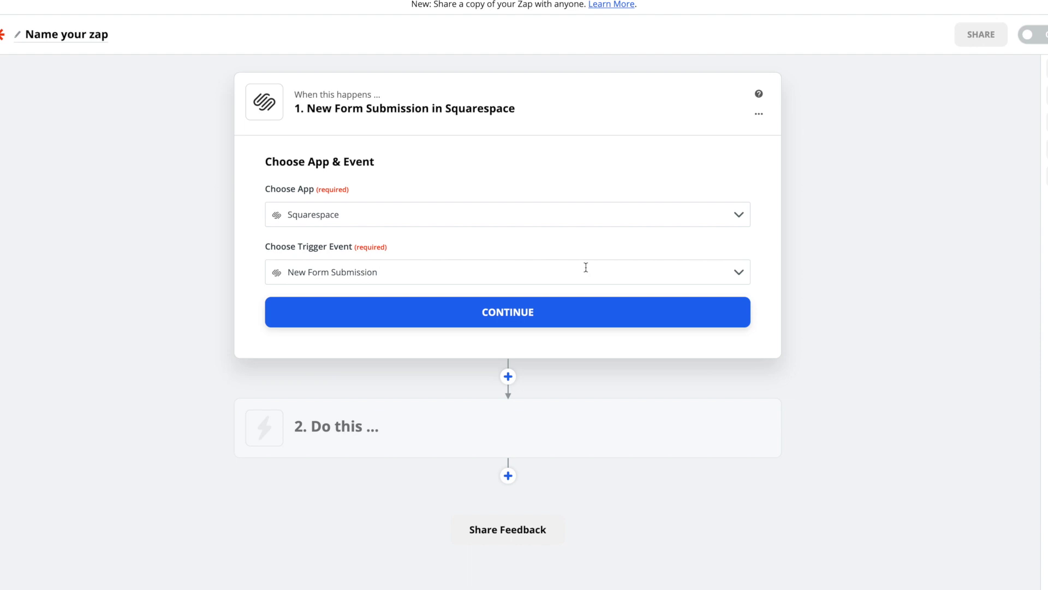
left_click(506, 321)
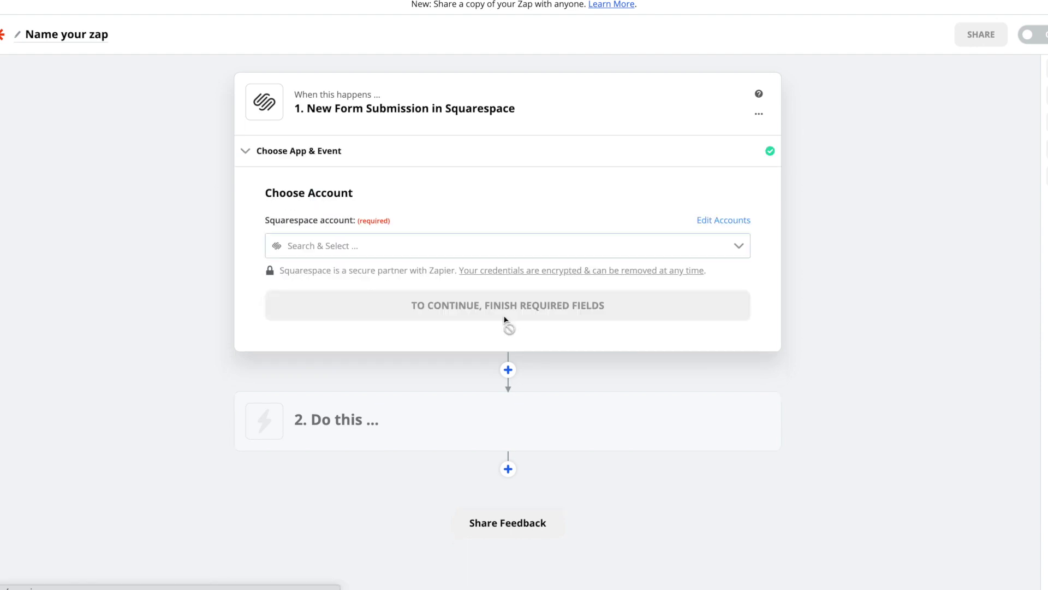
Choose the already connected Squarespace account for the zap's trigger
left_click(487, 246)
left_click(488, 276)
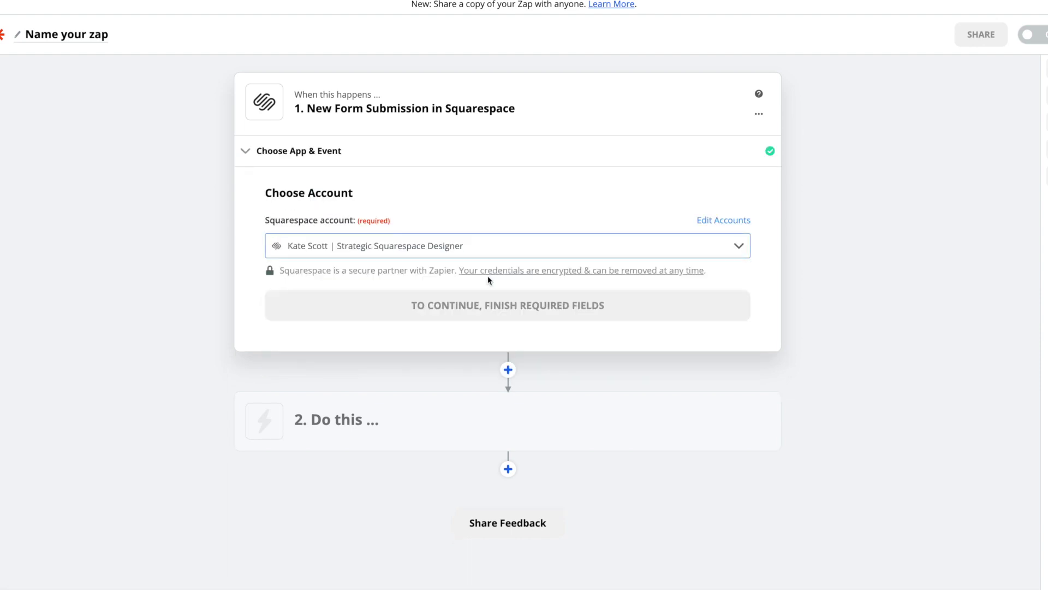
left_click(490, 313)
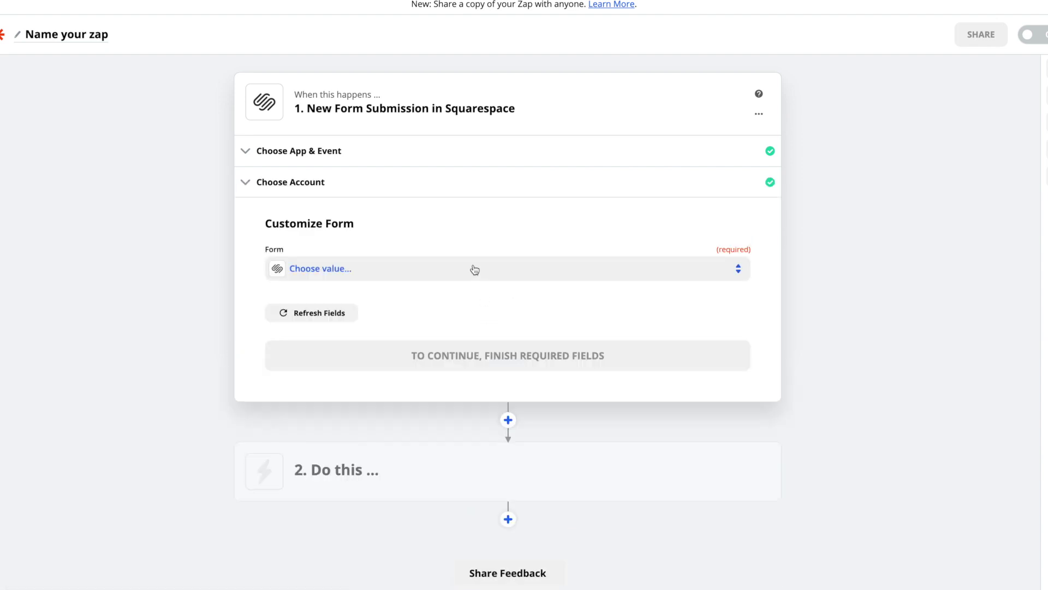
Set the trigger's form to "CONVERTKIT TEST FORM #1"
left_click(475, 269)
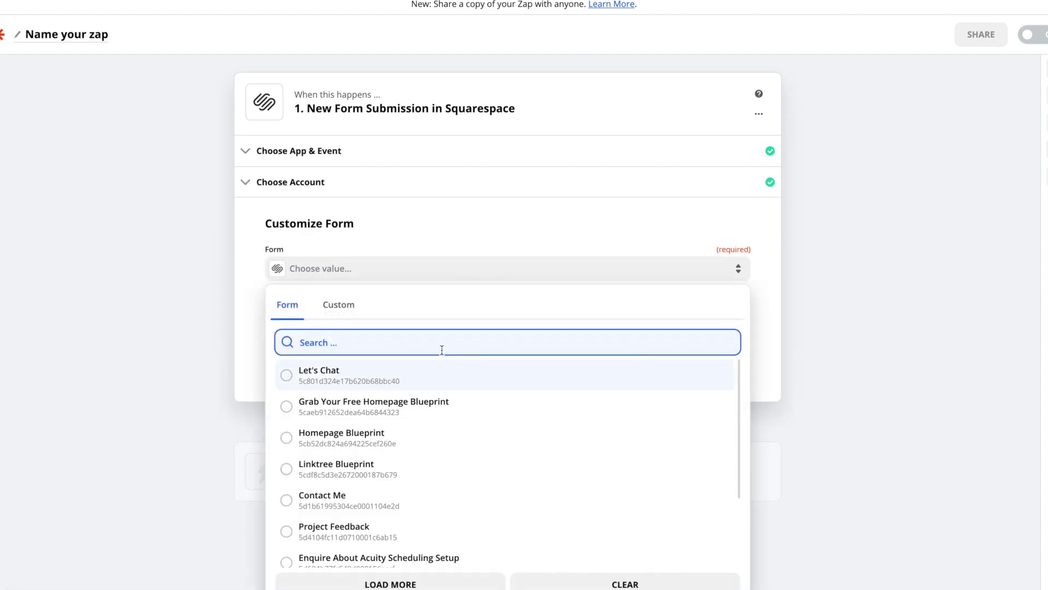
scroll(444, 355, "down", 10)
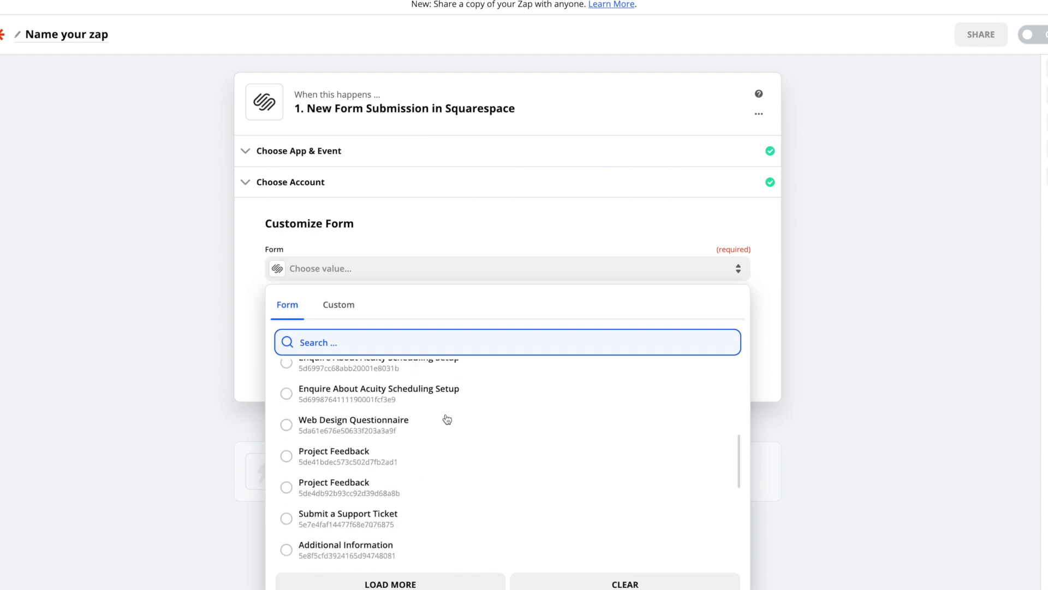
scroll(448, 419, "down", 2)
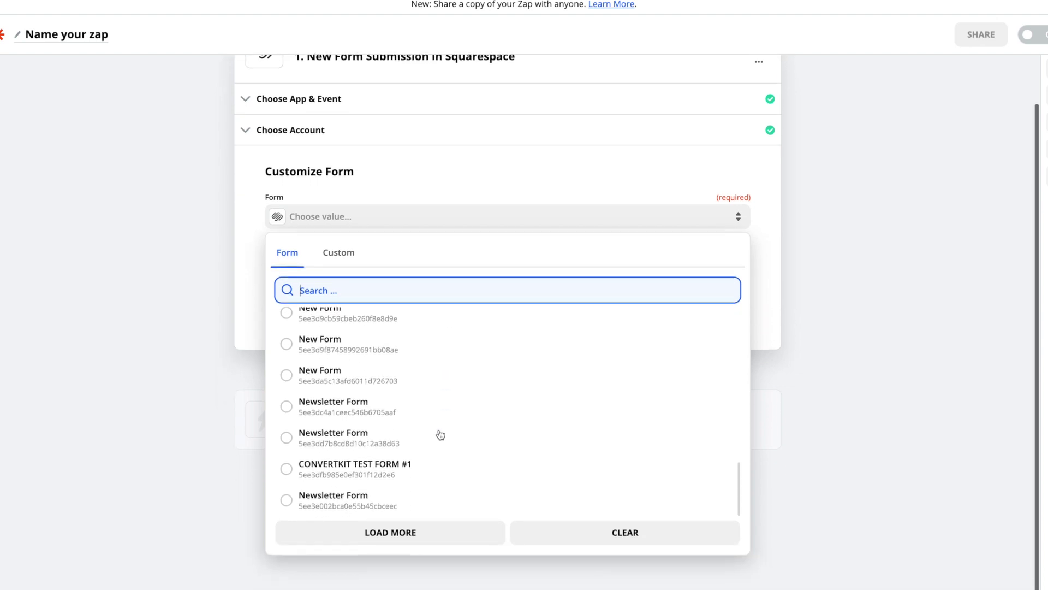
left_click(378, 470)
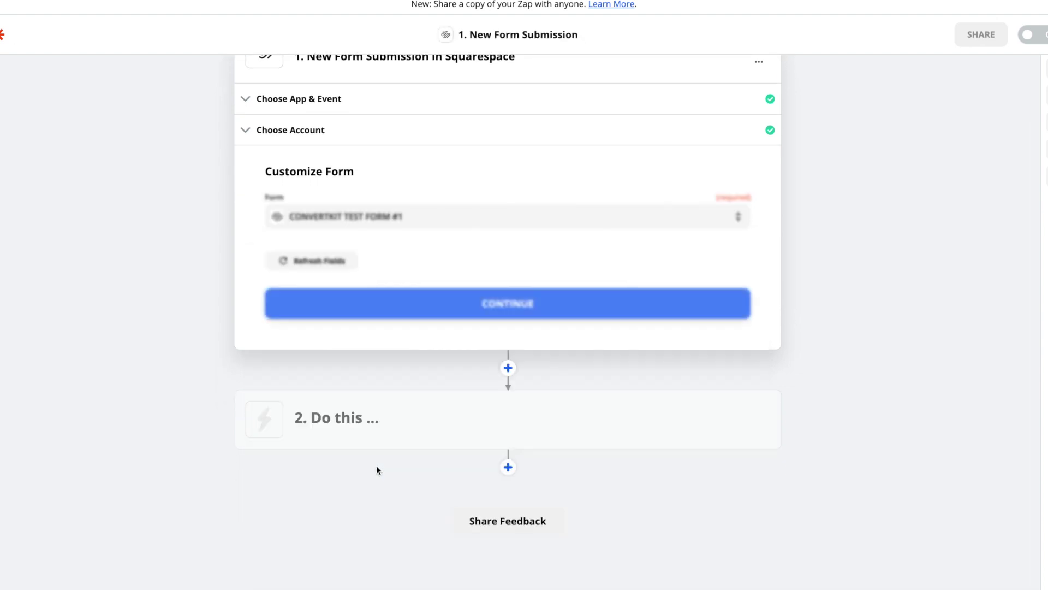
Accept the trigger's form setting, test the Squarespace trigger and continue to the zap's action step
left_click(494, 303)
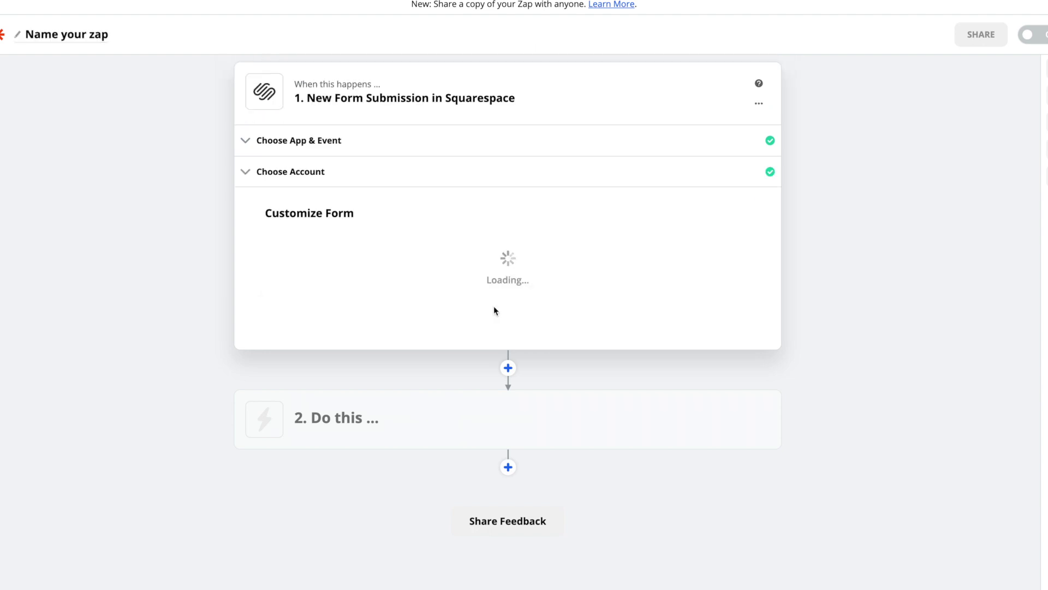
left_click(512, 400)
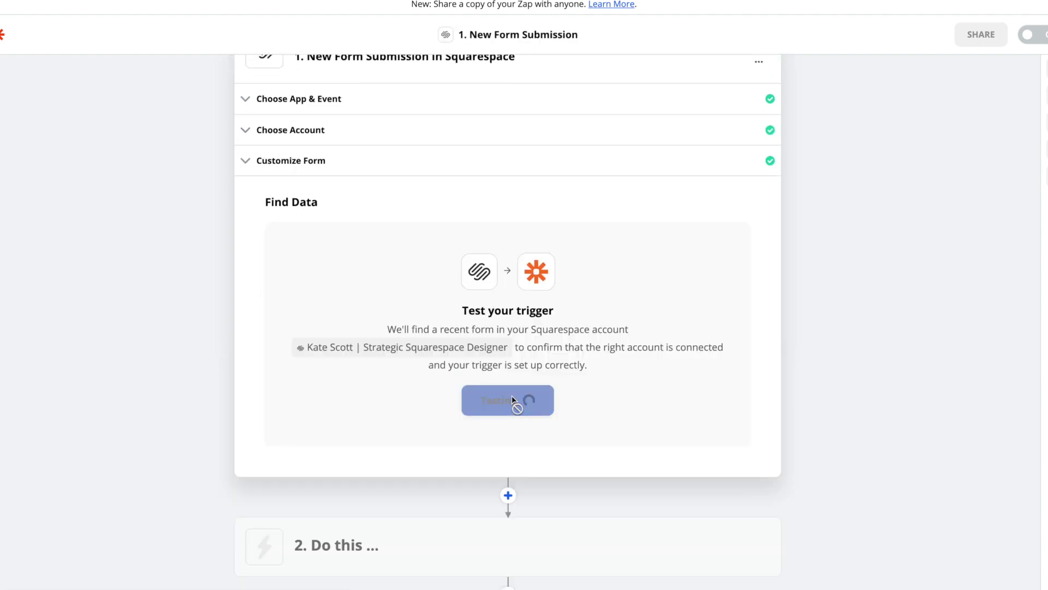
left_click(512, 433)
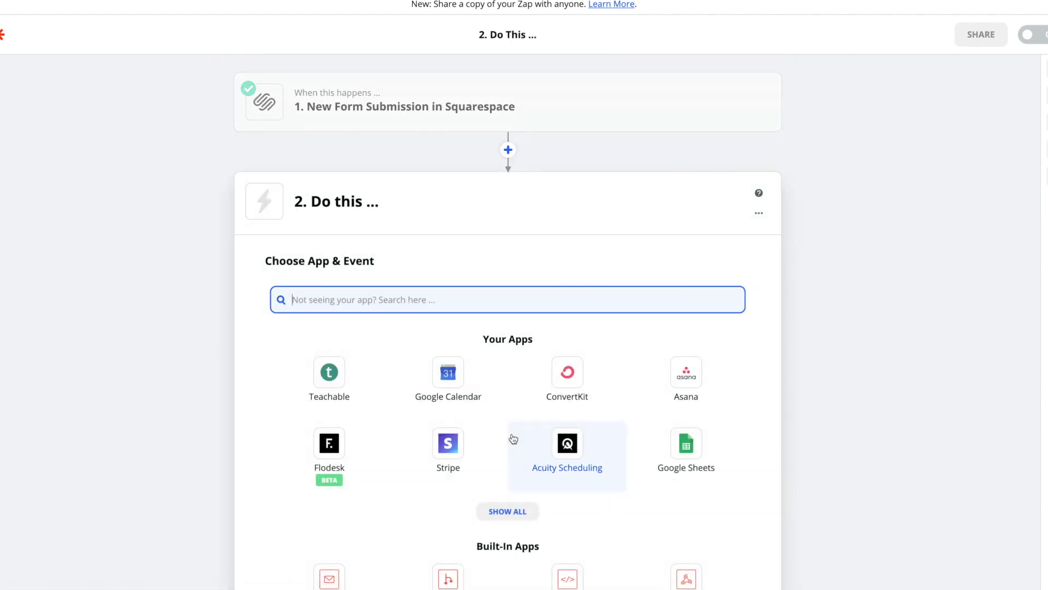
Set the zap's action to ConvertKit with the Add Subscriber to Form event
left_click(556, 373)
left_click(517, 370)
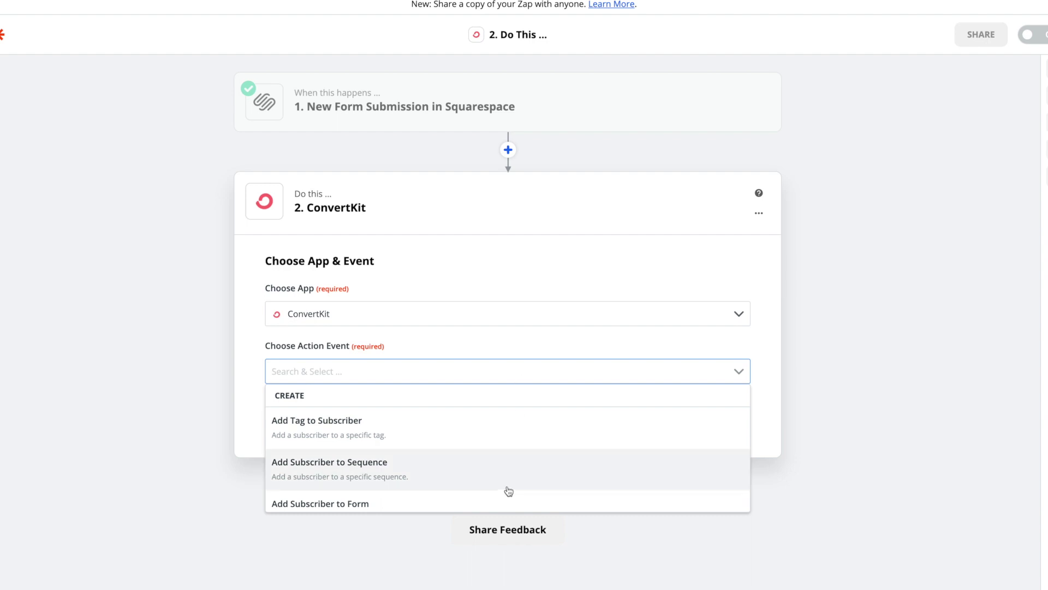
scroll(508, 490, "down", 2)
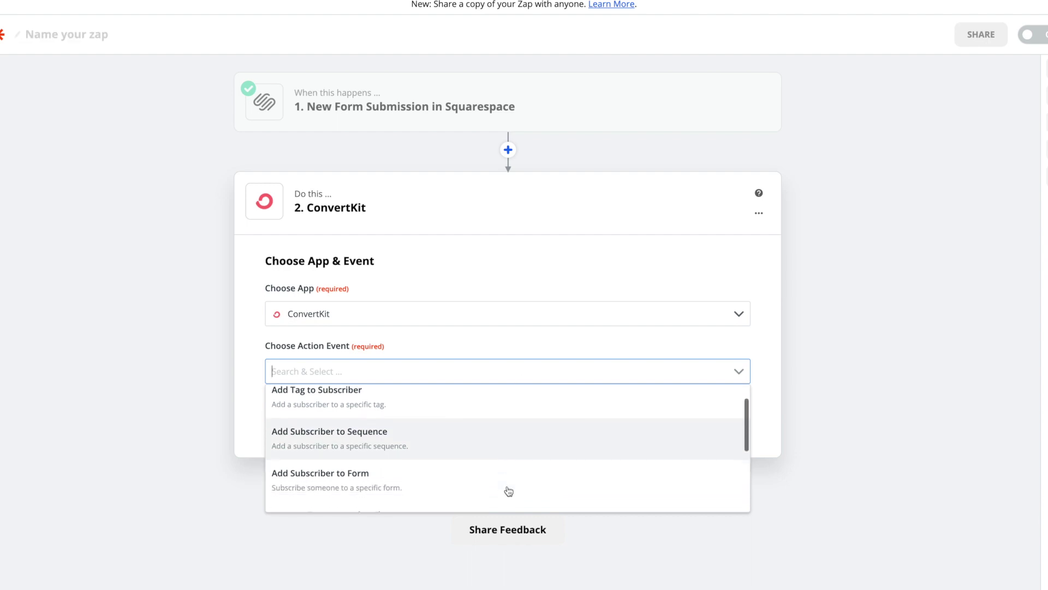
left_click(307, 478)
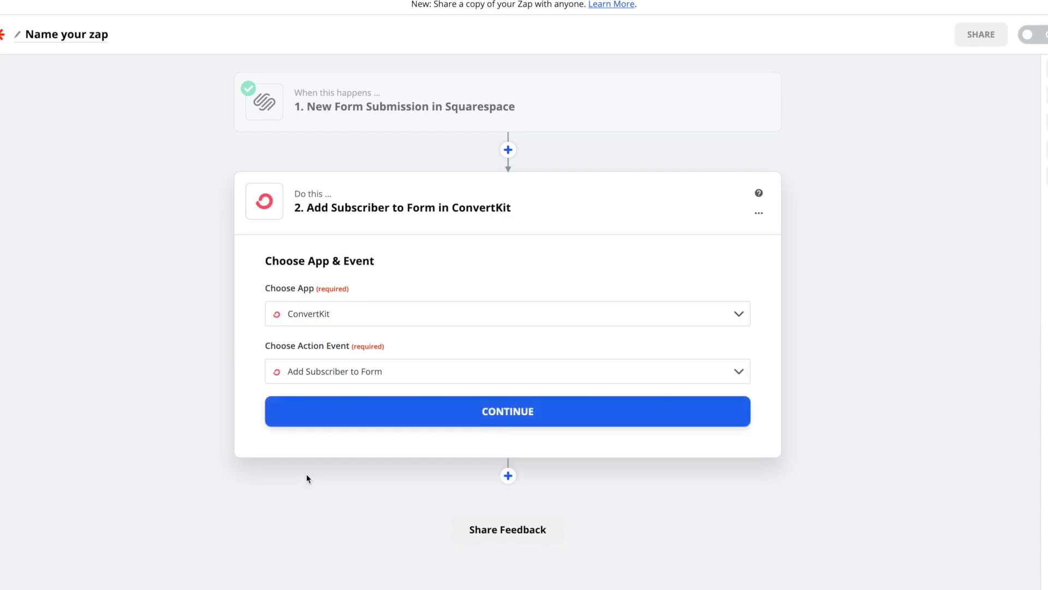
left_click(458, 412)
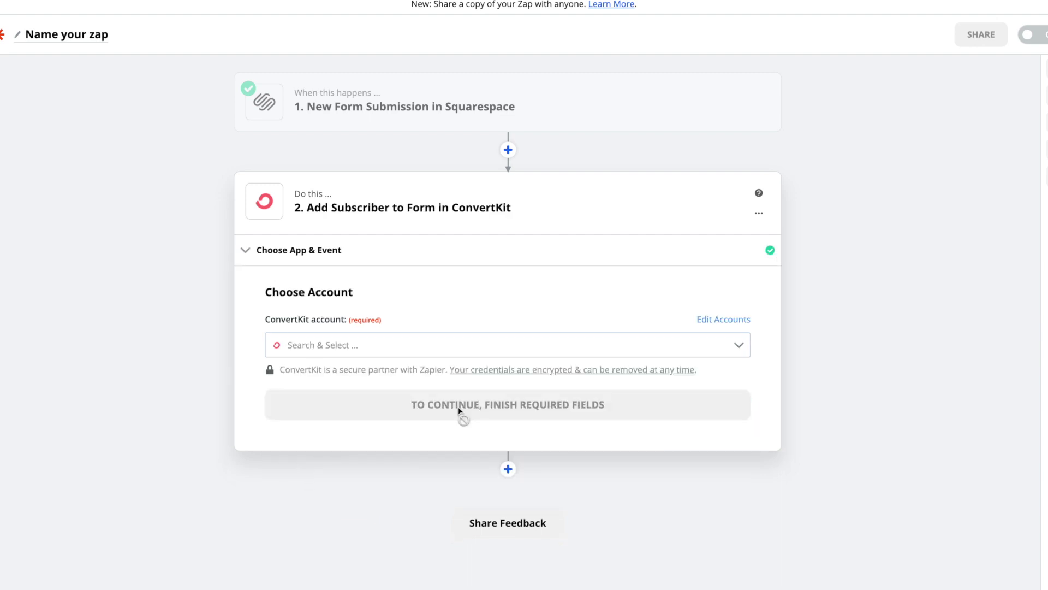
Choose the already connected ConvertKit account for the action and continue to its form settings
left_click(441, 350)
left_click(437, 378)
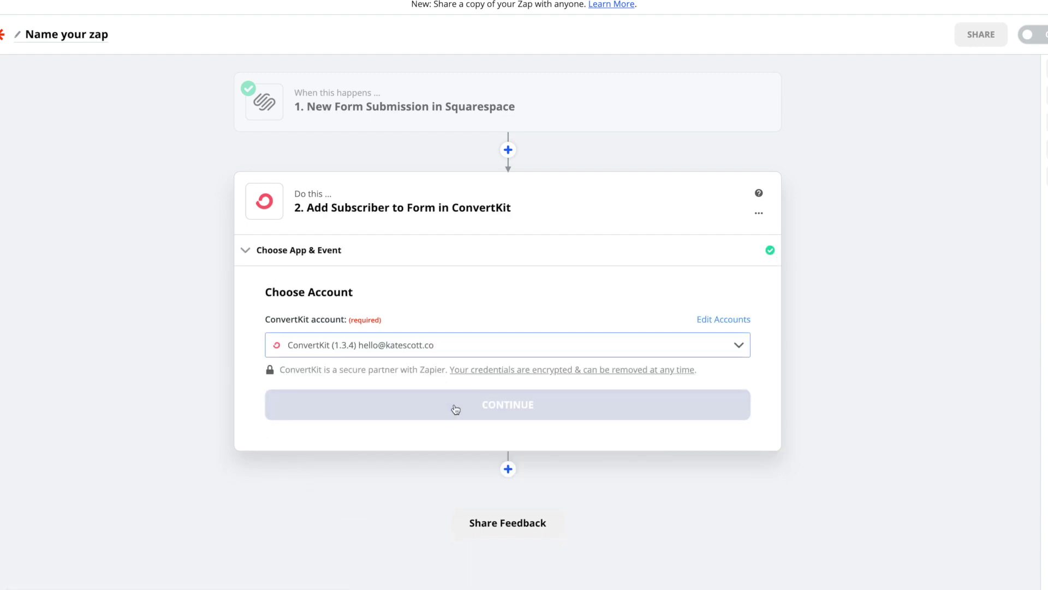
left_click(447, 406)
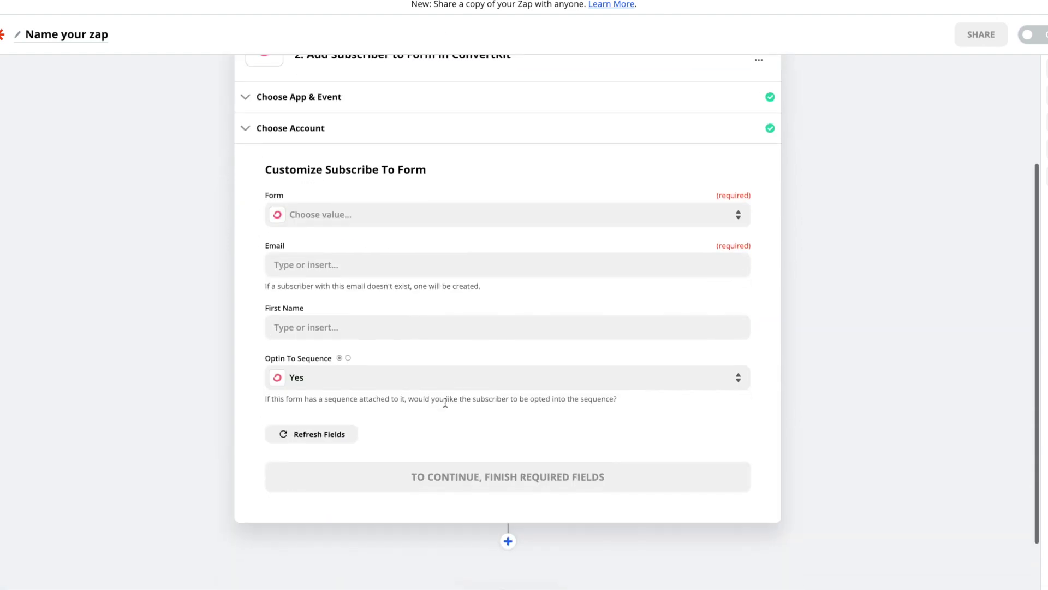
Set the action's ConvertKit form to Blueprint Form and map its Email field to the Squarespace submission's Email
left_click(461, 214)
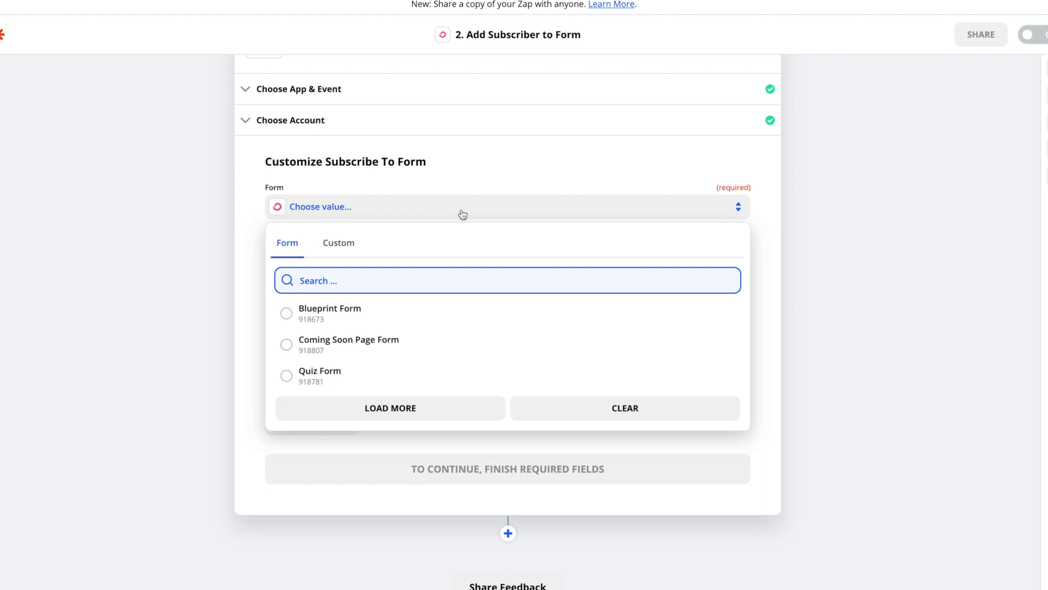
left_click(335, 312)
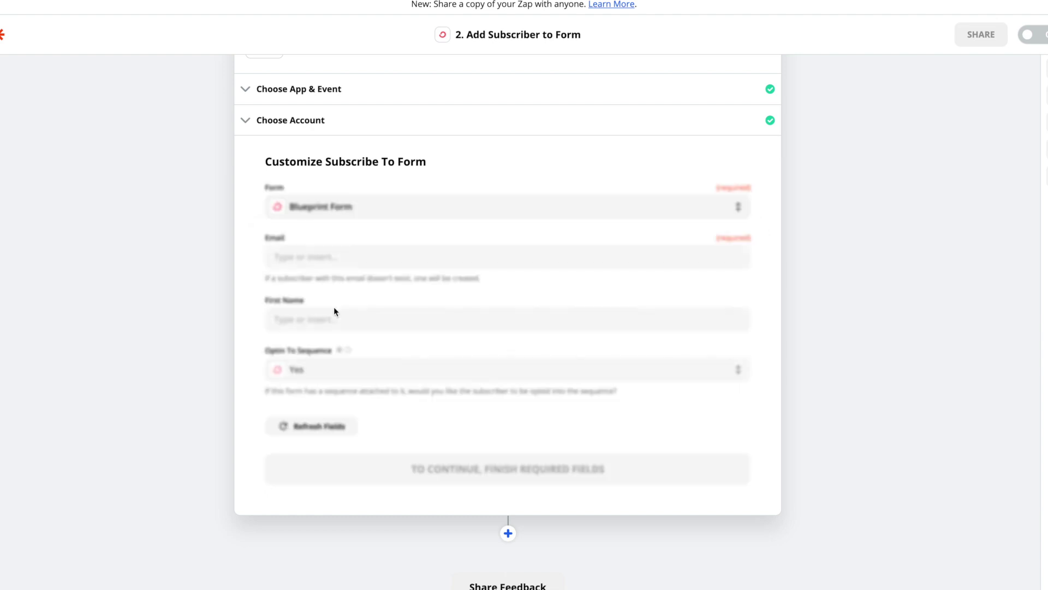
left_click(361, 256)
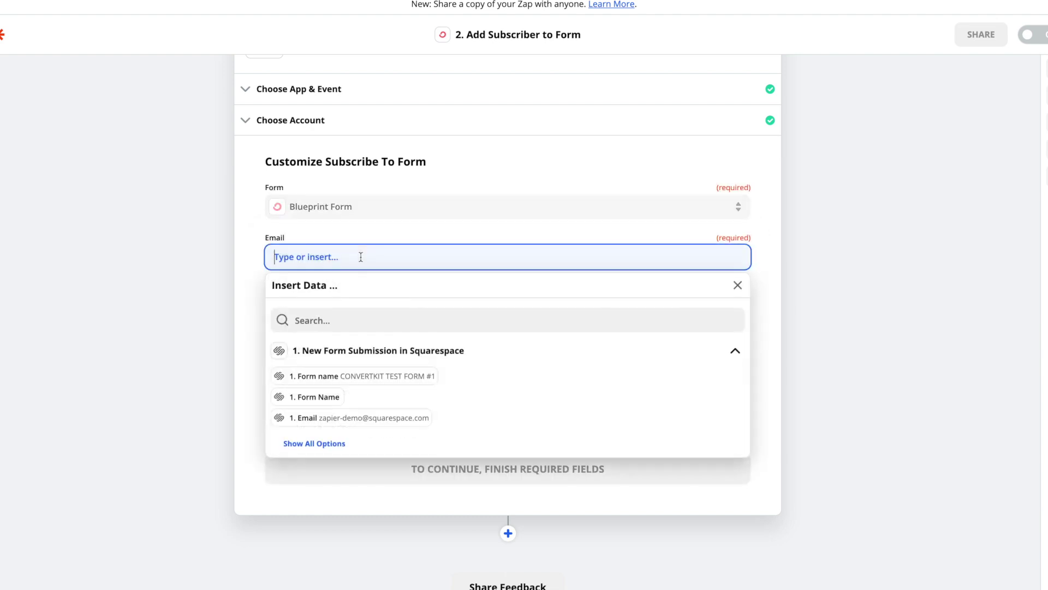
left_click(326, 424)
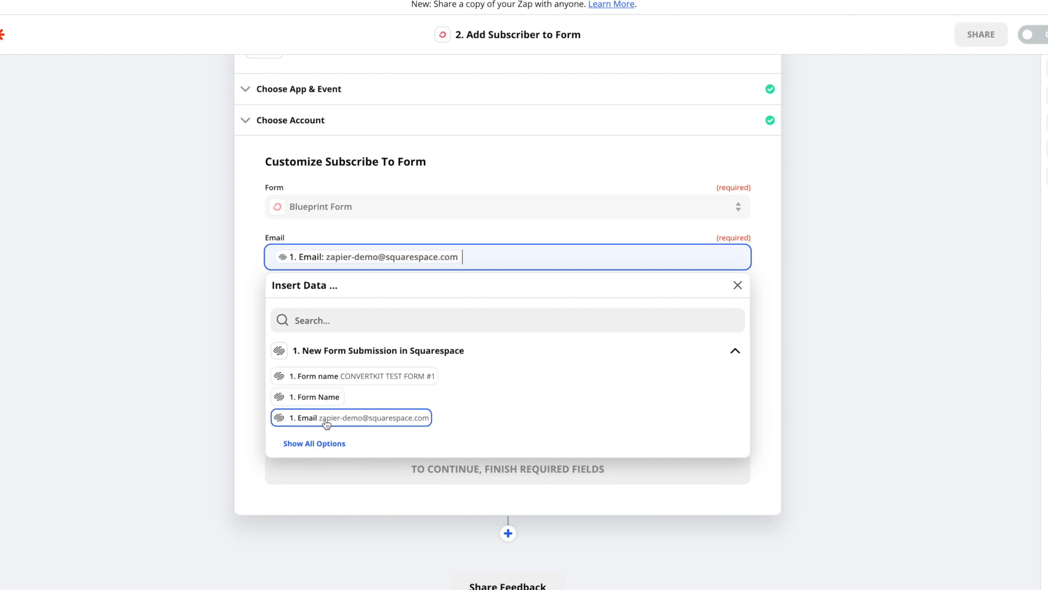
left_click(206, 394)
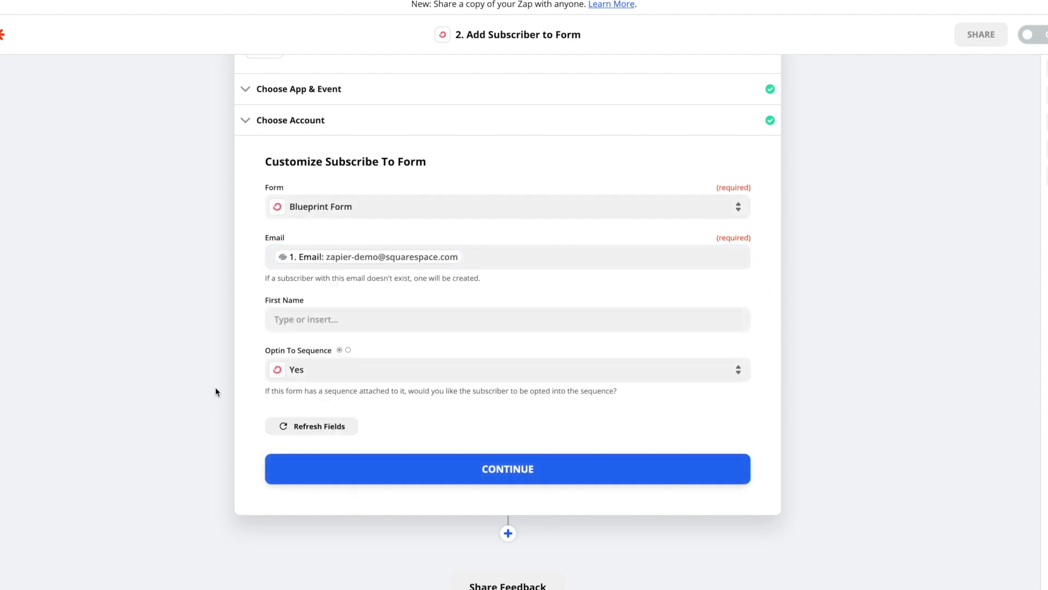
Map the action's First Name field to the First Name value from the Squarespace submission
left_click(335, 319)
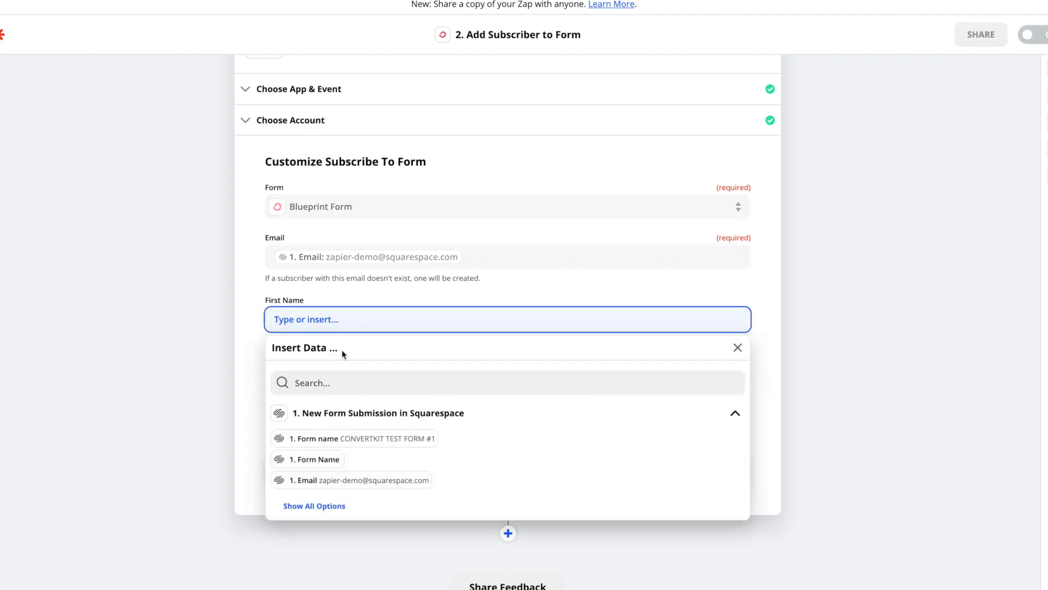
left_click(321, 507)
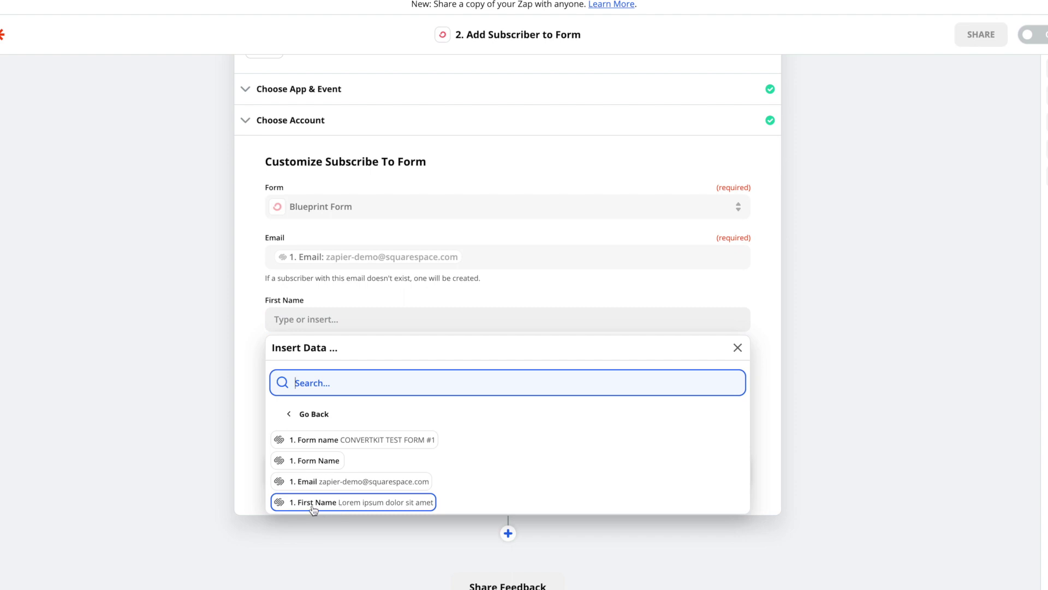
left_click(341, 502)
left_click(195, 435)
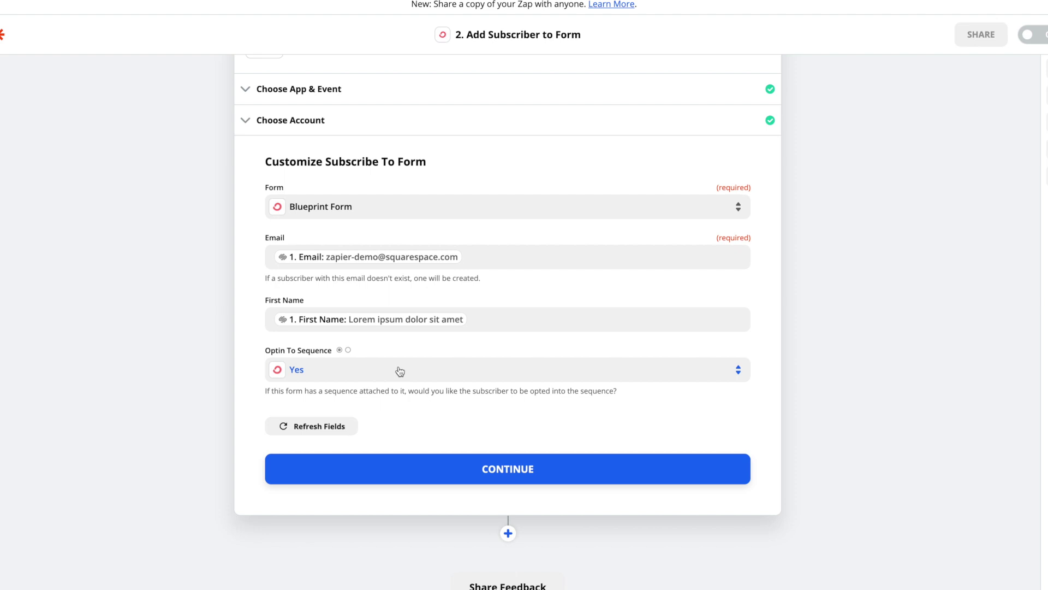
Confirm the action's field mapping and send a test subscription to ConvertKit
left_click(482, 464)
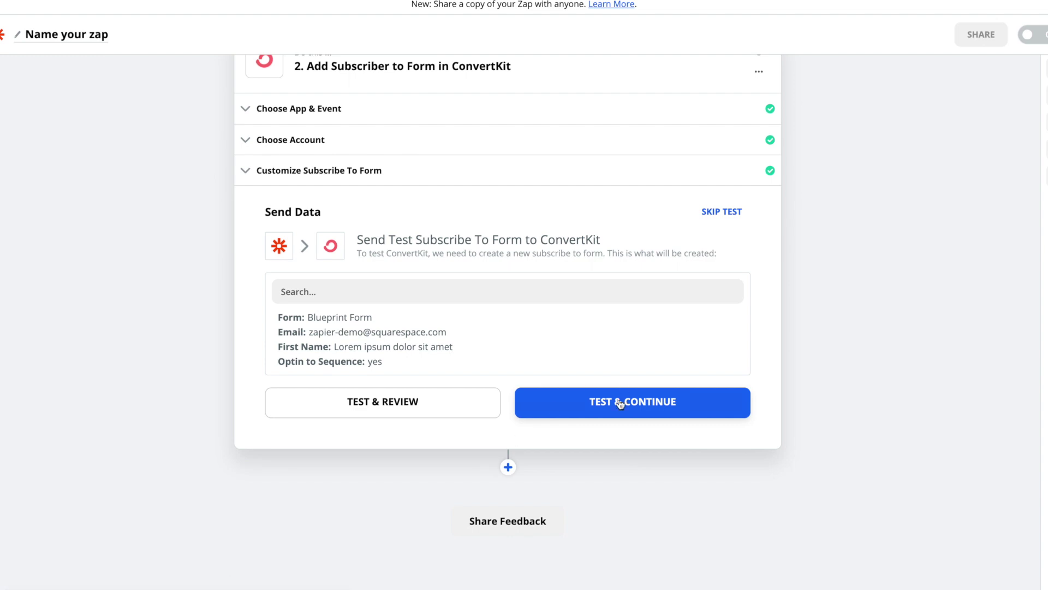
left_click(620, 404)
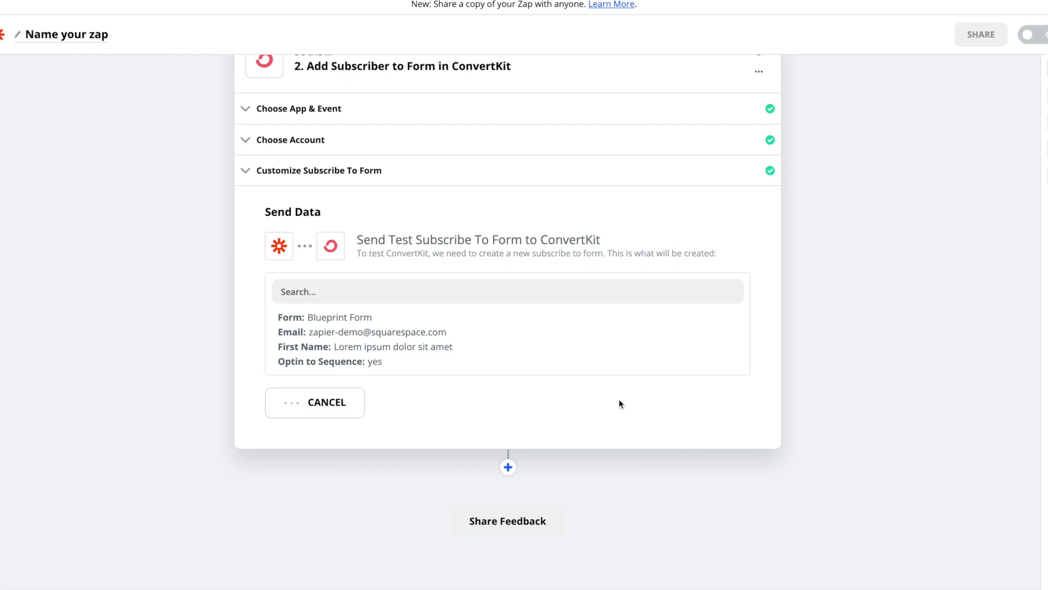